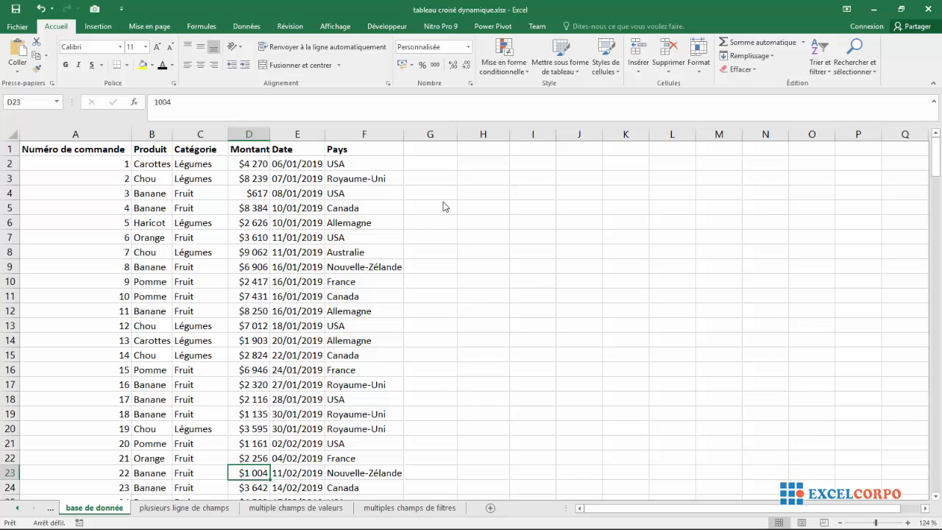
# Review the order data's columns from Numéro de commande to Pays on the base de donnée sheet
pyautogui.click(430, 190)
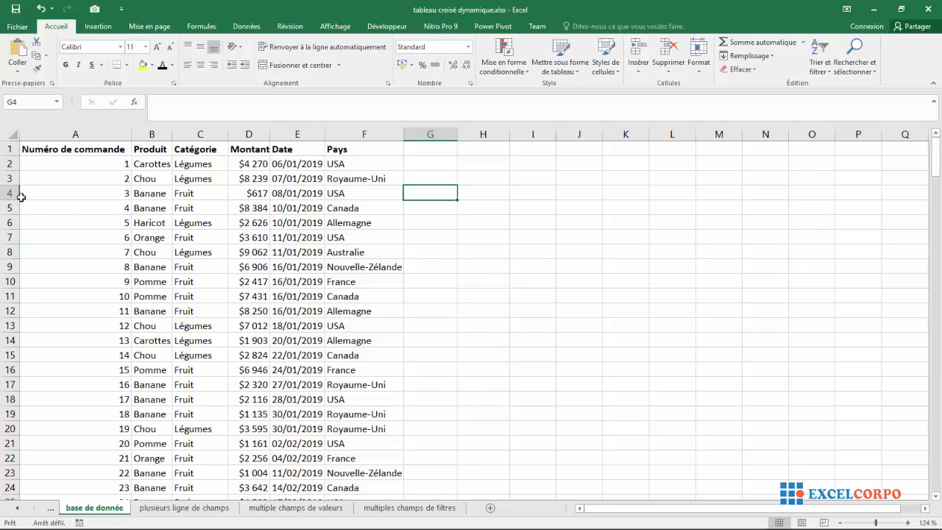
pyautogui.click(62, 134)
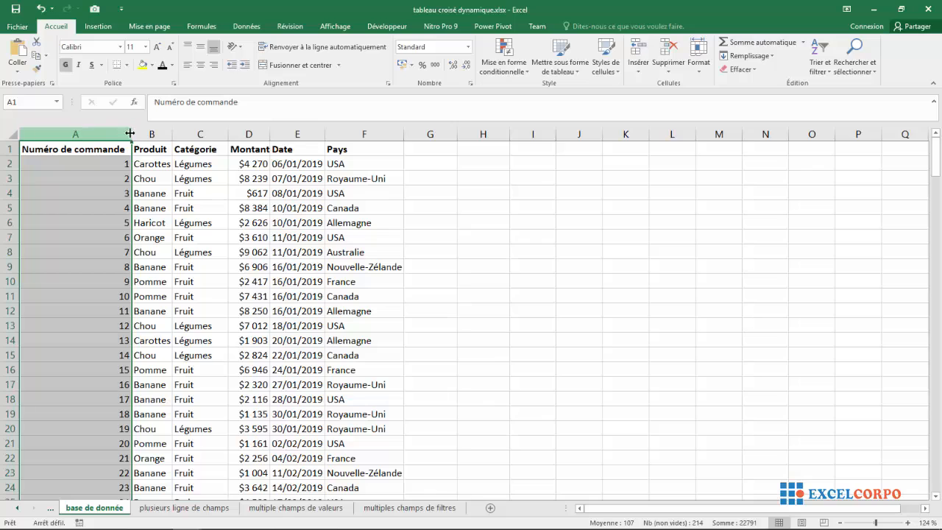
pyautogui.click(150, 135)
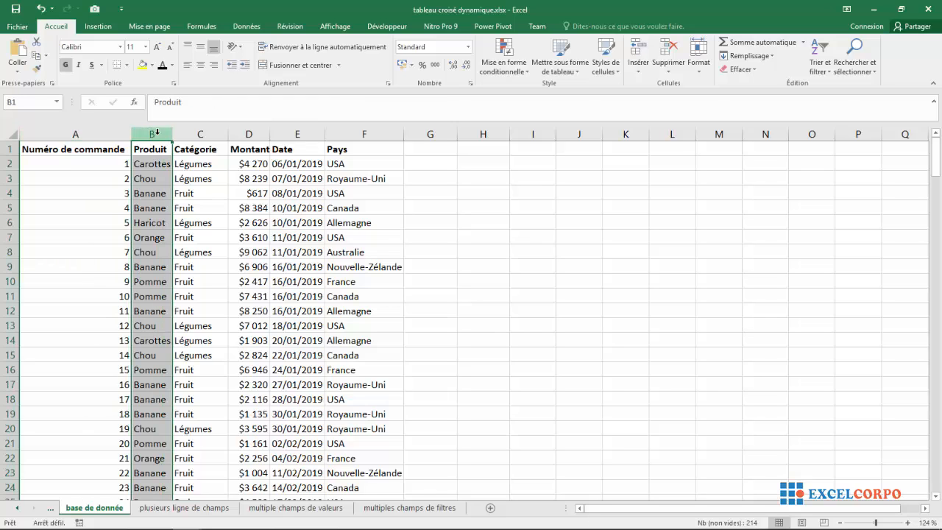
pyautogui.click(206, 131)
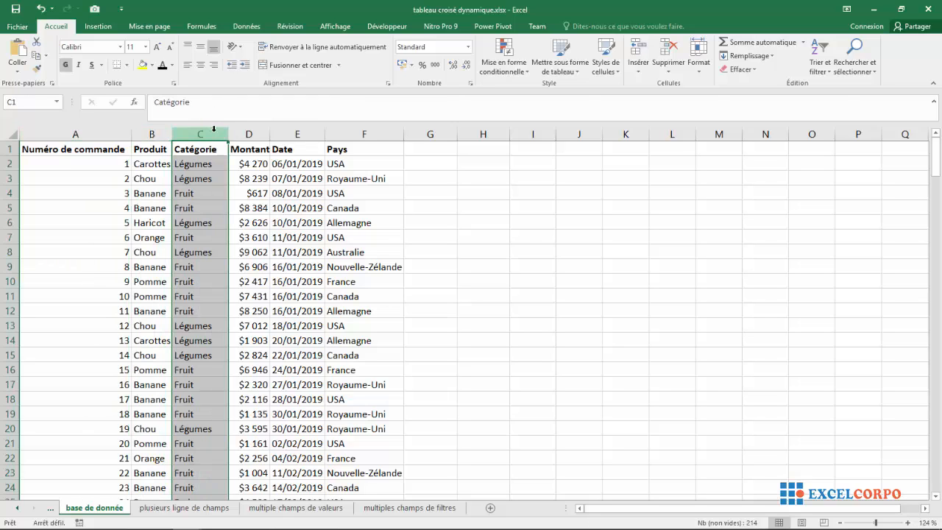
pyautogui.click(259, 134)
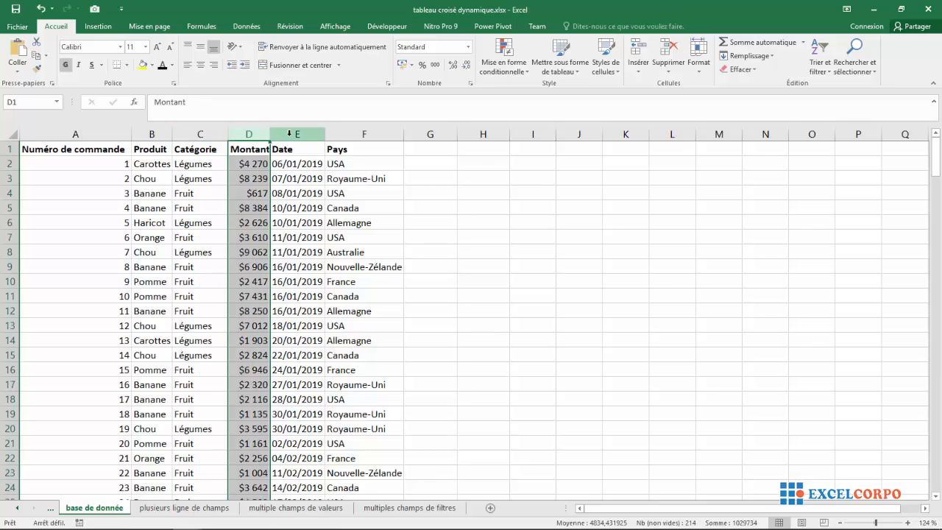
pyautogui.click(289, 135)
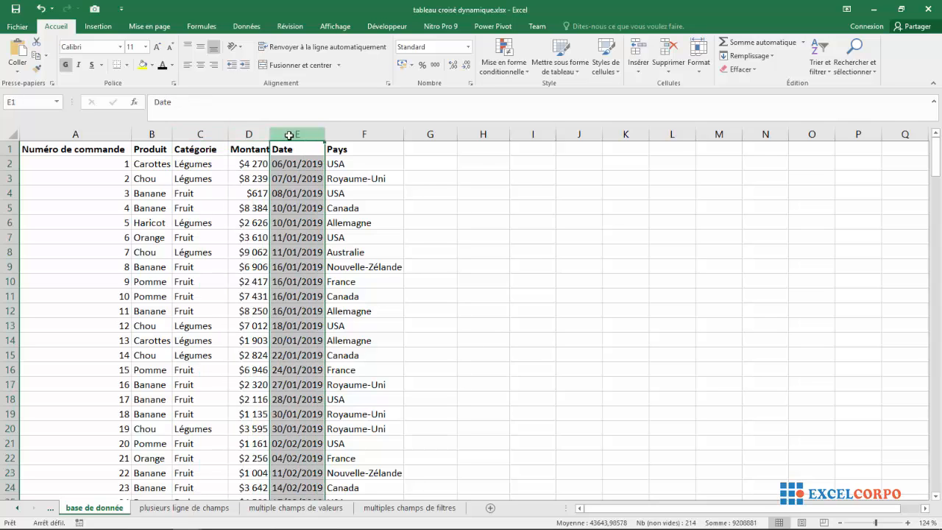
pyautogui.click(332, 135)
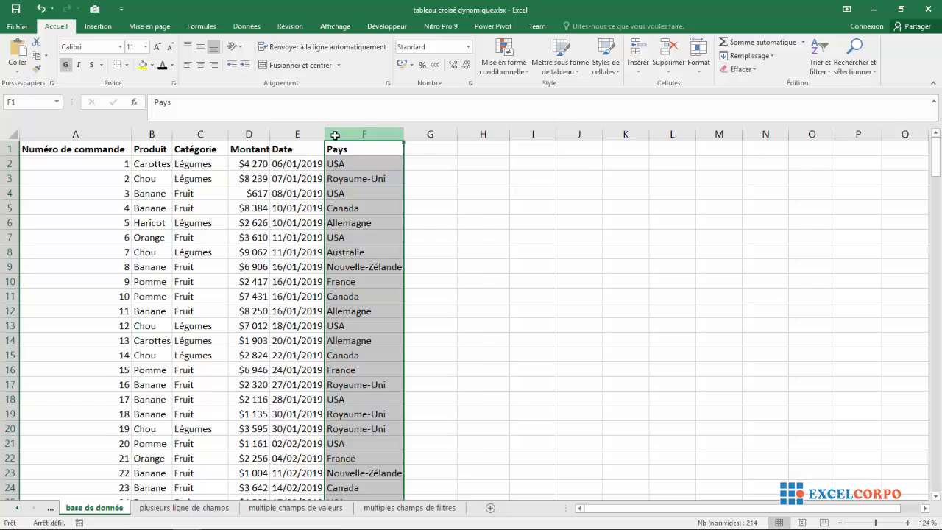
pyautogui.click(235, 238)
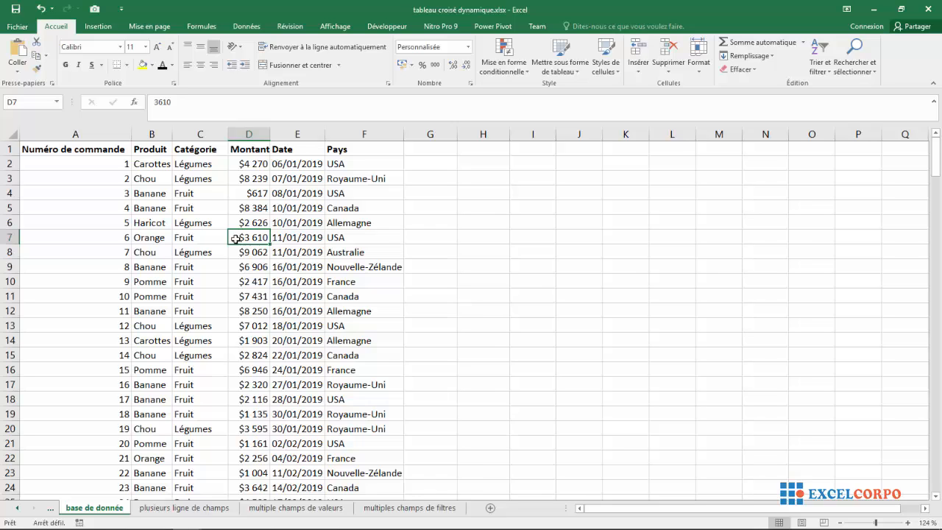
pyautogui.click(184, 230)
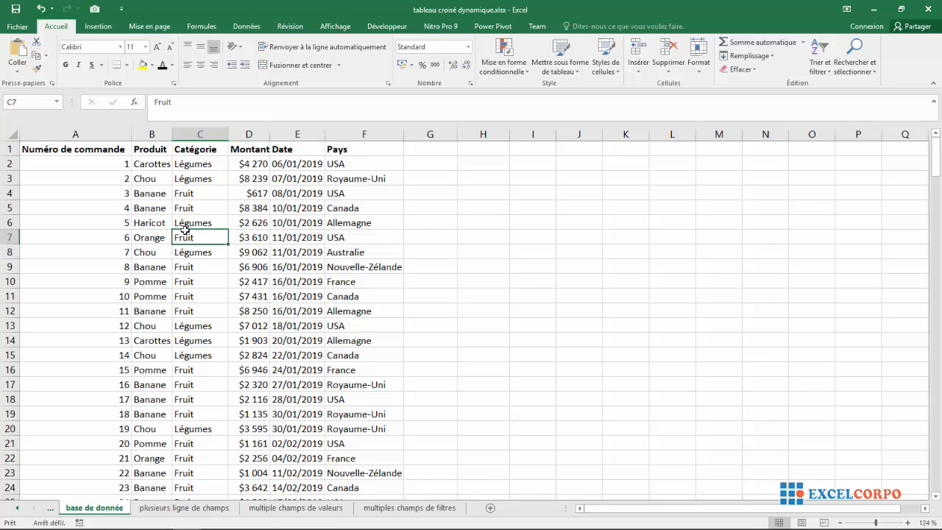
# Create a pivot table from base de donnée range A1:F214 at cell B3 of the existing sheet plusieurs ligne de champs
pyautogui.click(181, 208)
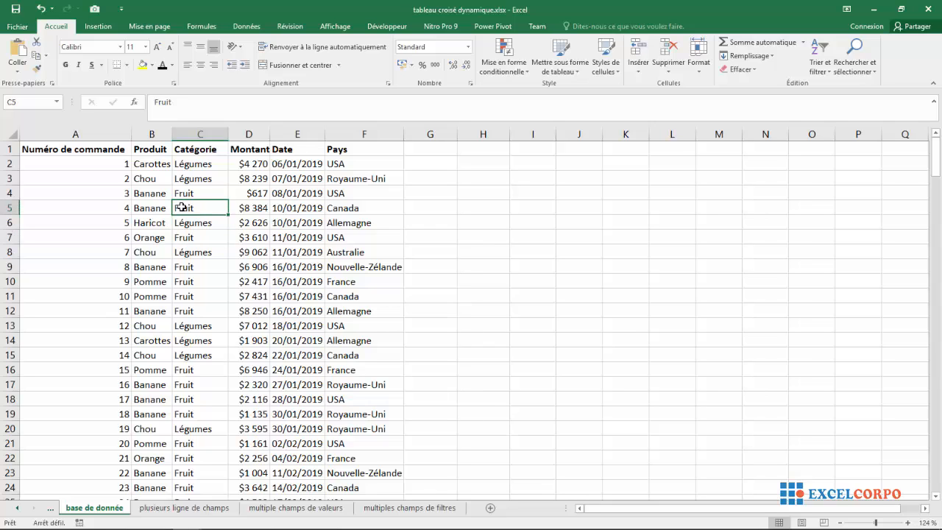
pyautogui.click(89, 29)
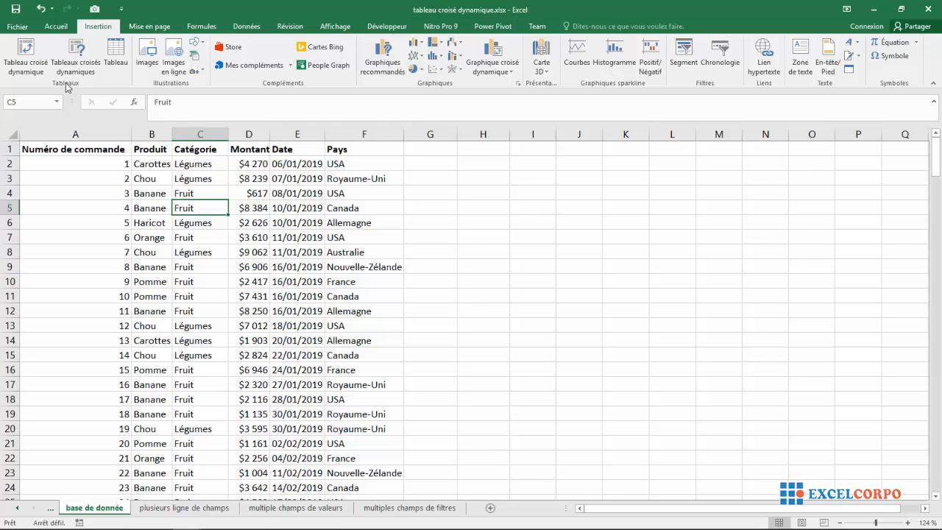
pyautogui.click(29, 72)
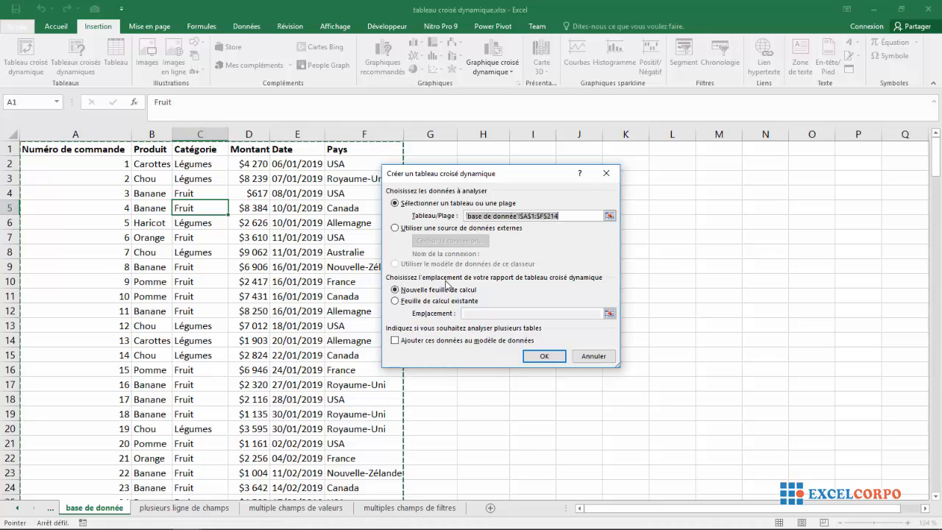
pyautogui.click(395, 301)
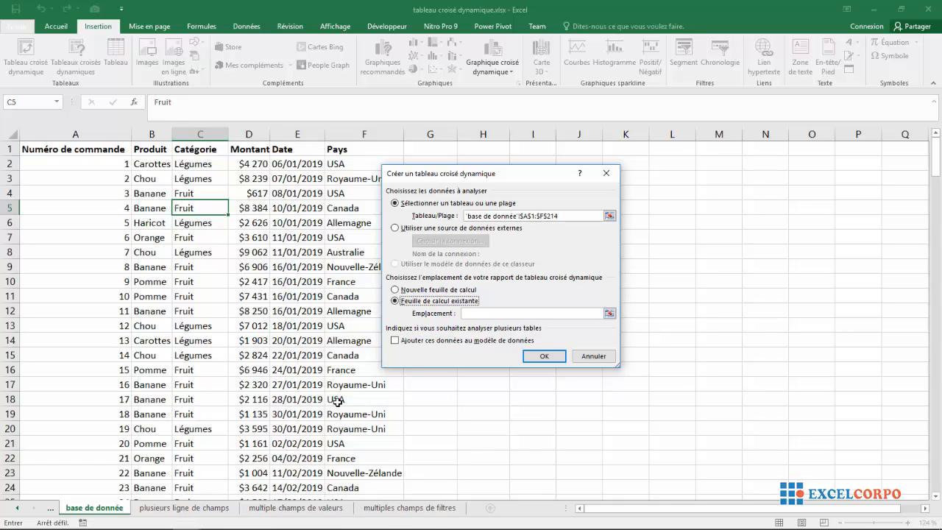
pyautogui.click(395, 301)
pyautogui.click(475, 311)
pyautogui.click(609, 314)
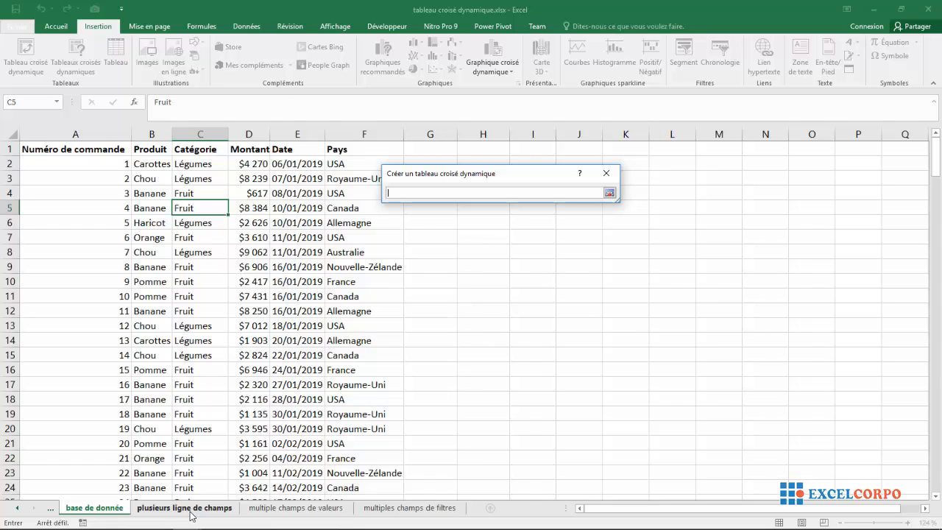
pyautogui.click(185, 508)
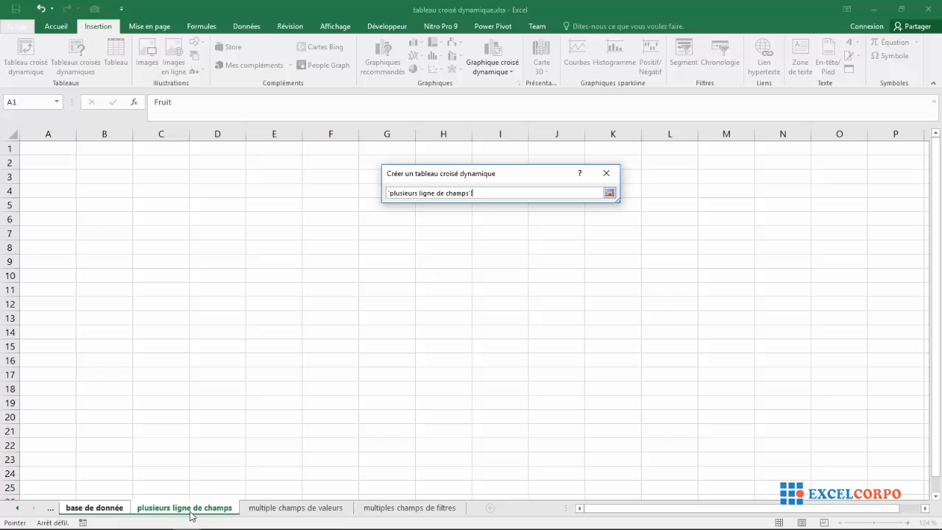
pyautogui.click(85, 177)
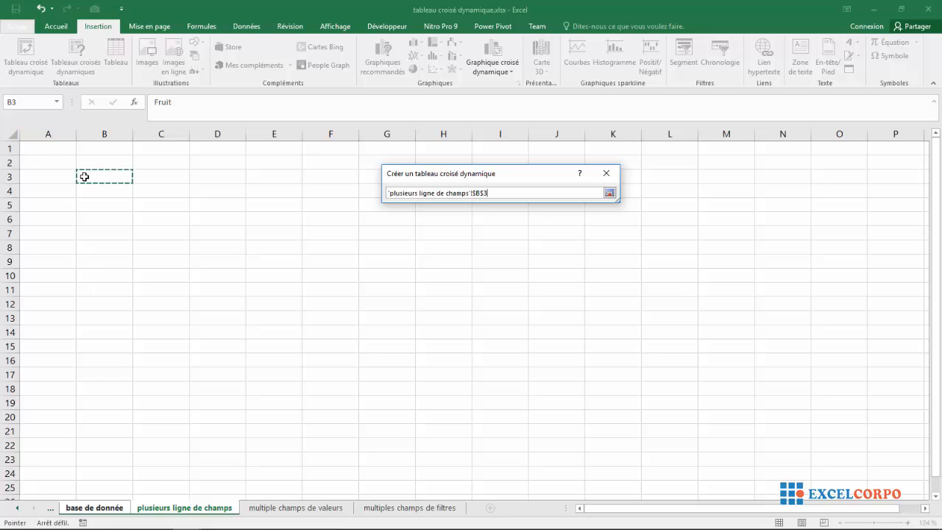
pyautogui.click(610, 192)
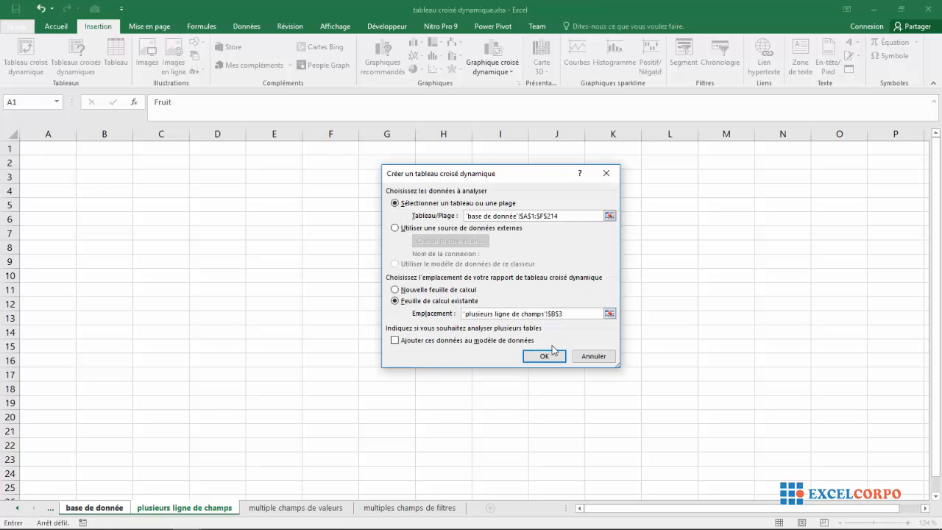
pyautogui.click(546, 360)
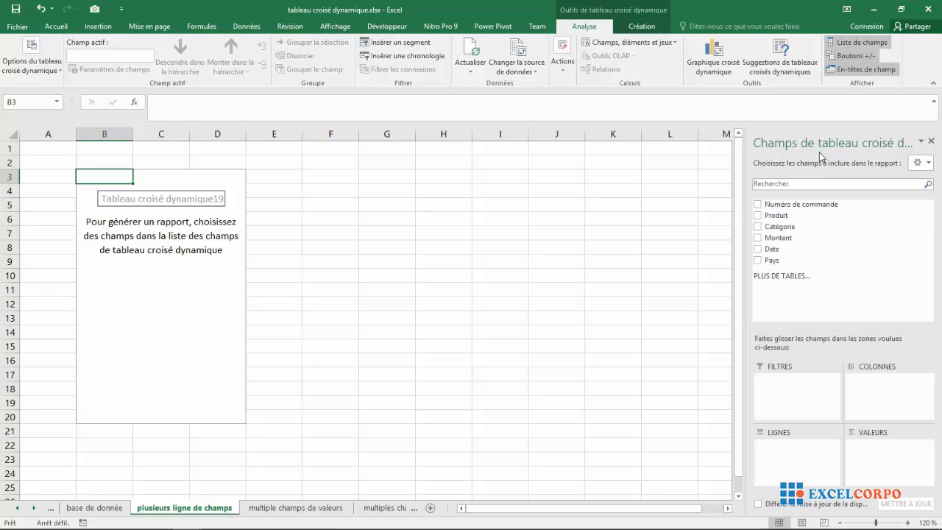
# Add Catégorie and Pays as row fields, in that order, and the sum of Montant as the pivot table's values
pyautogui.click(759, 228)
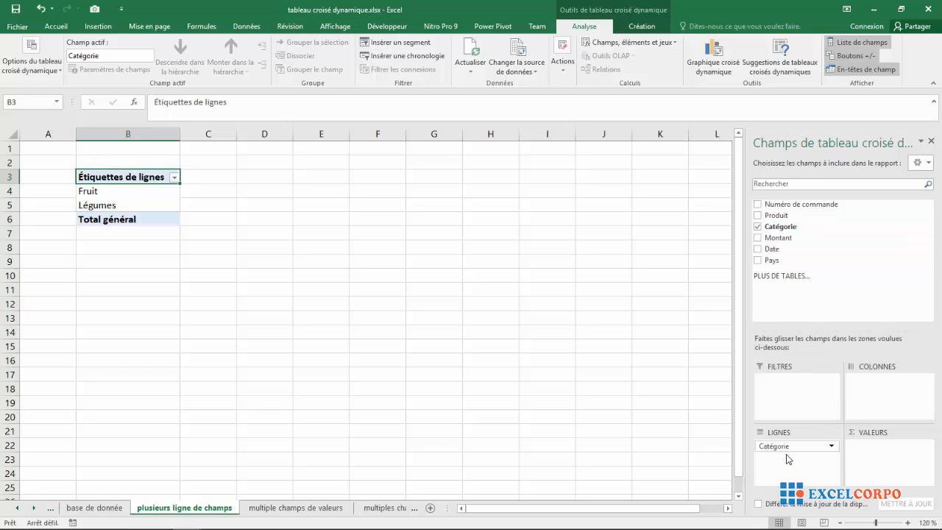
pyautogui.click(758, 226)
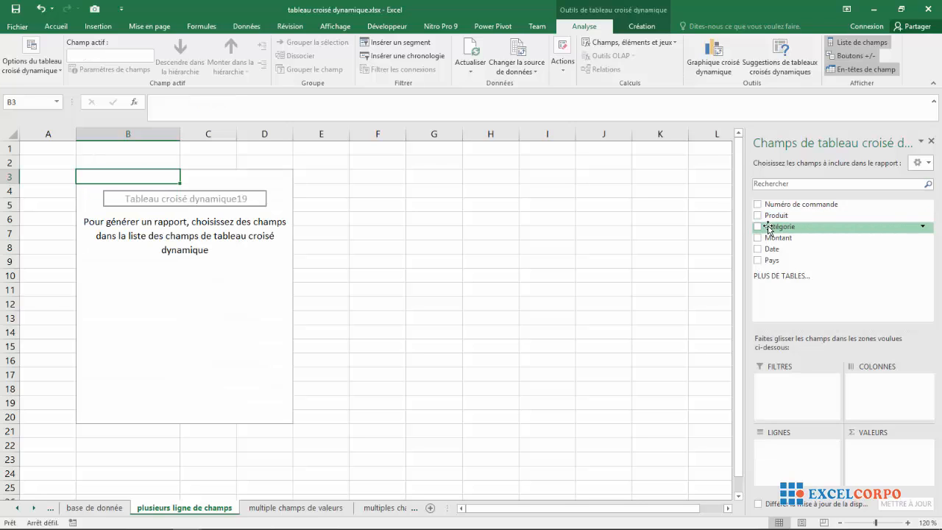
pyautogui.moveTo(775, 236); pyautogui.dragTo(782, 449)
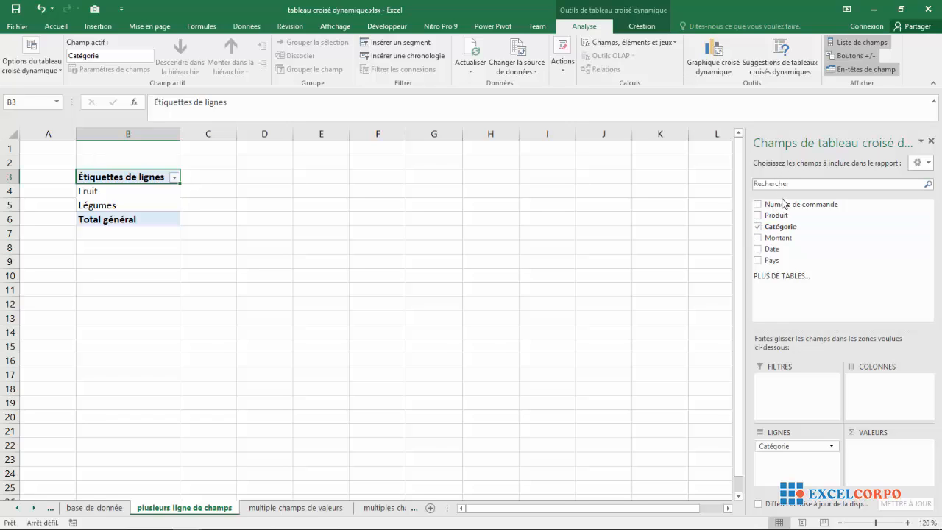
pyautogui.click(759, 261)
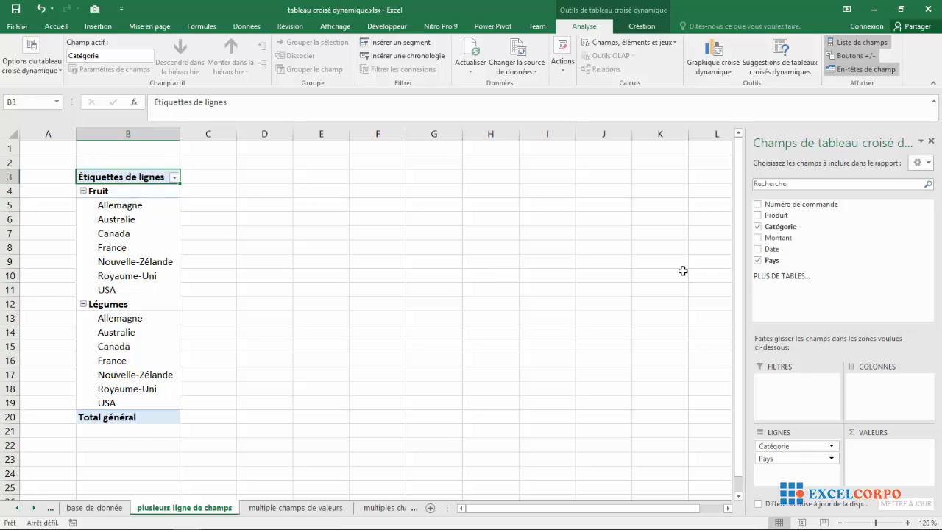
pyautogui.click(759, 238)
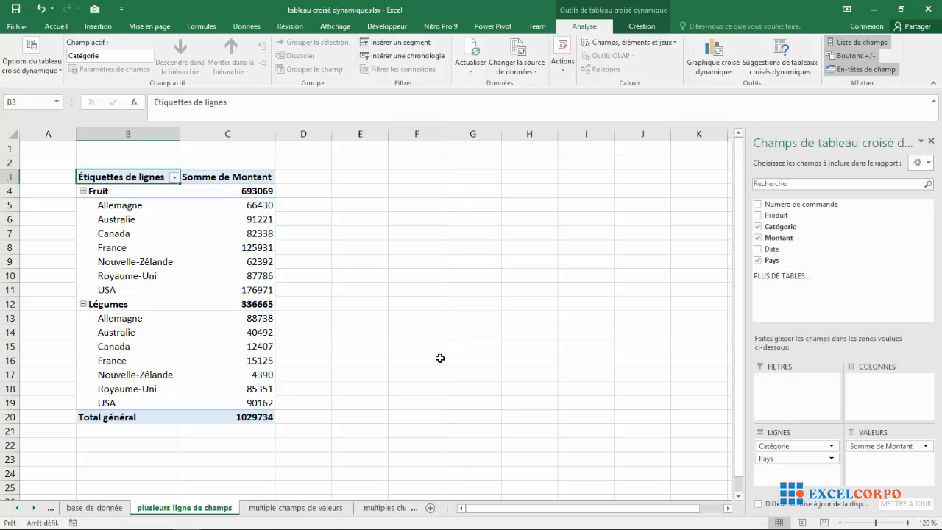
# Collapse and re-expand the Fruit and Légumes groups, and check the source data on the base de donnée sheet
pyautogui.click(83, 191)
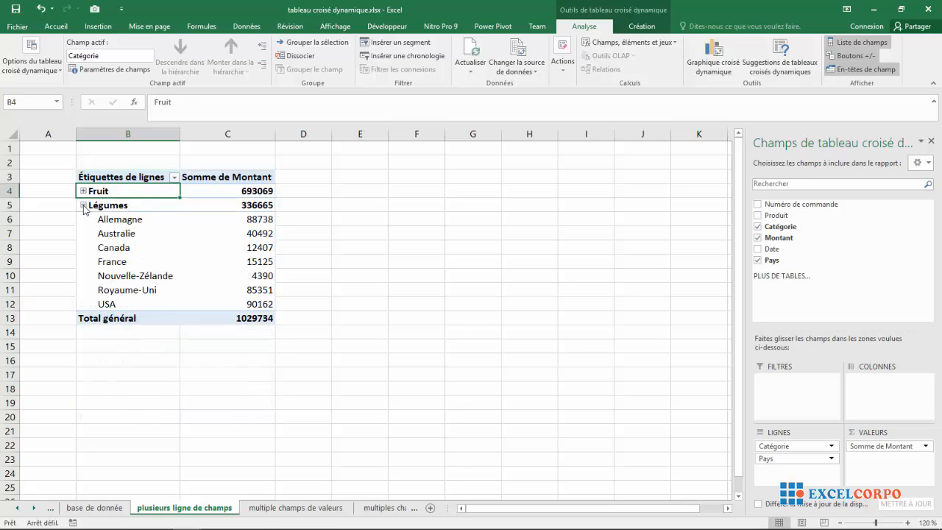
pyautogui.click(83, 206)
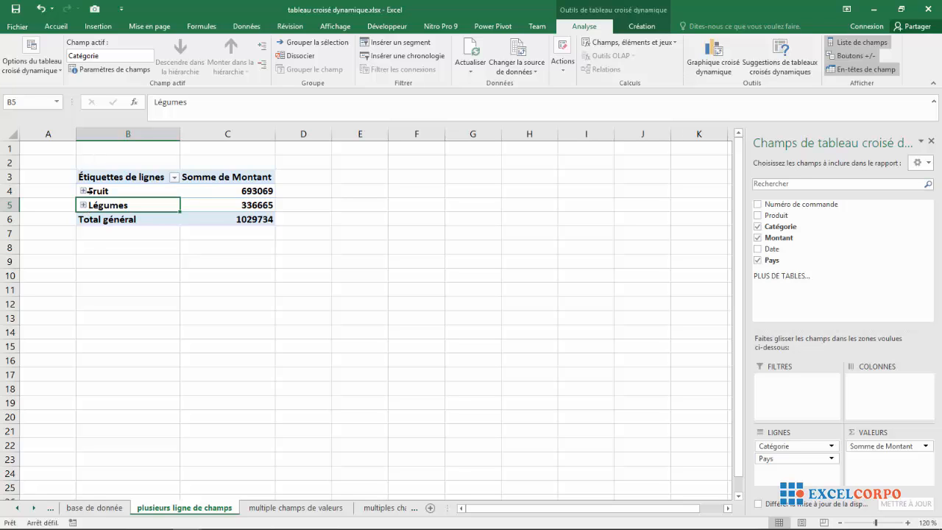
pyautogui.click(83, 191)
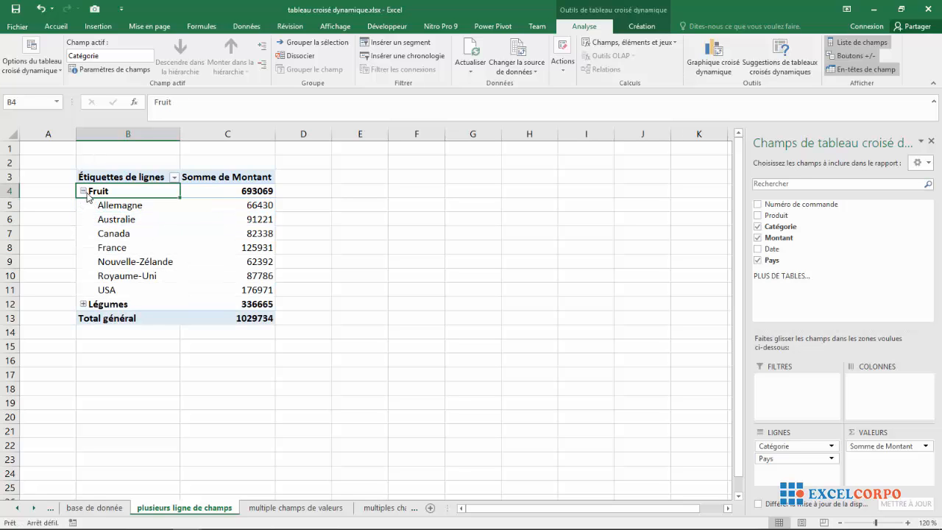
pyautogui.click(83, 304)
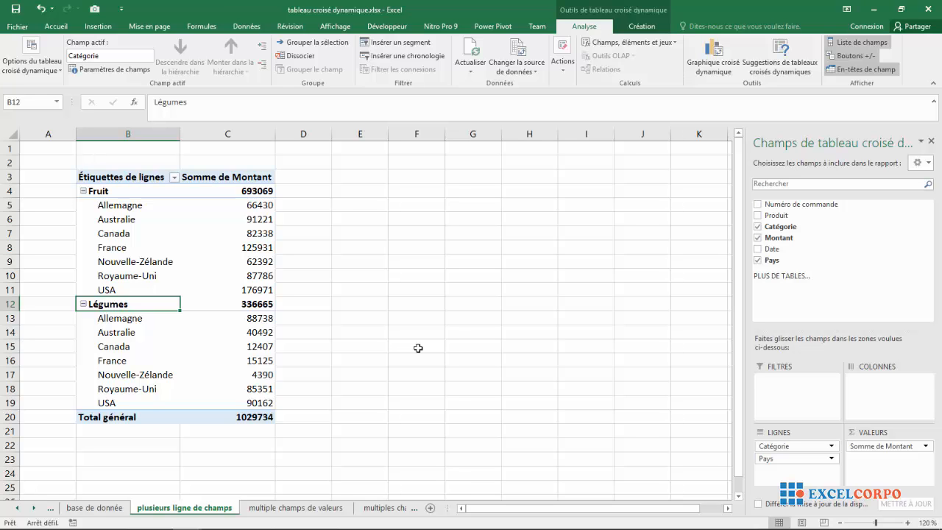
pyautogui.click(107, 510)
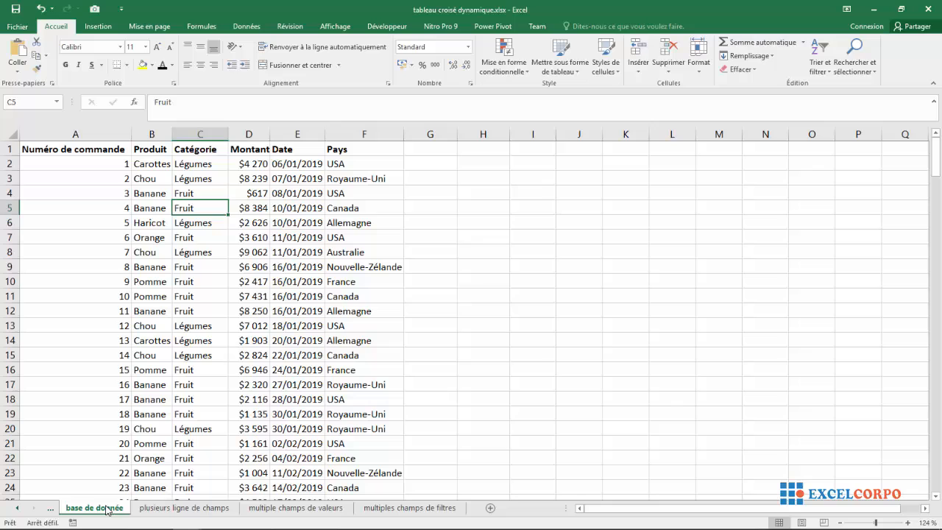
pyautogui.click(154, 511)
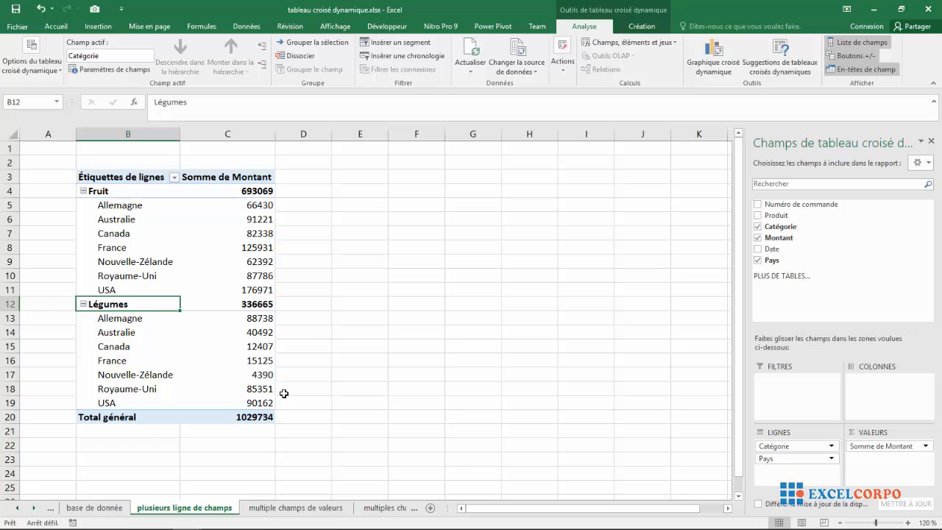
# Copy range A3:C20 containing the pivot table and paste it at cell B3 of the multiple champs de valeurs sheet
pyautogui.click(110, 177)
pyautogui.doubleClick(111, 176)
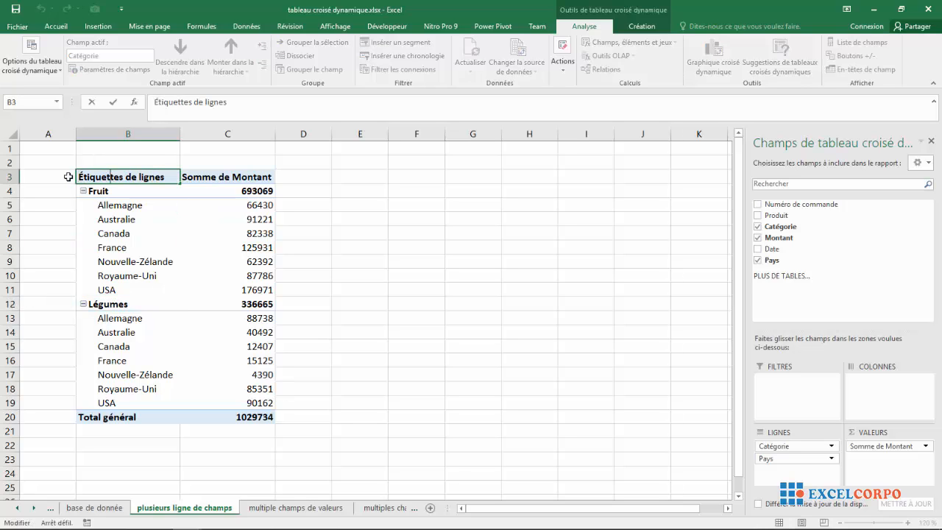
pyautogui.moveTo(68, 177); pyautogui.dragTo(270, 416)
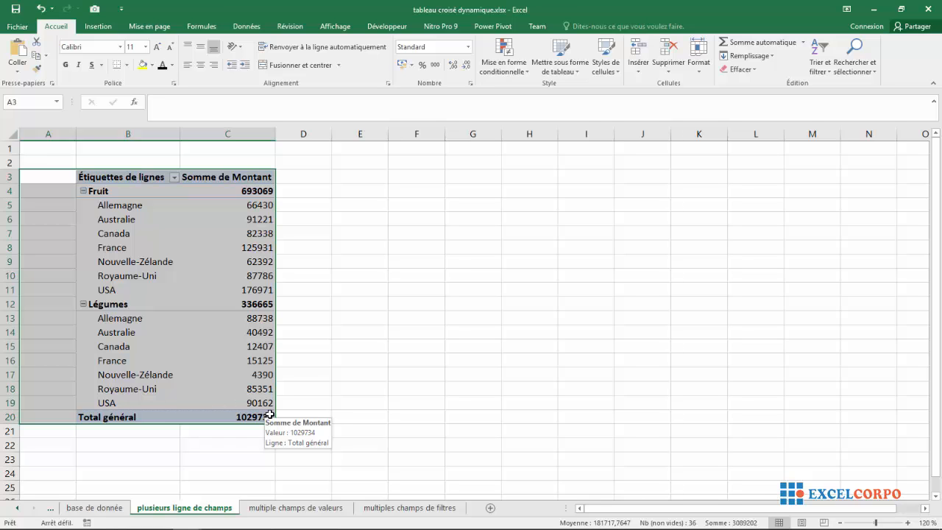
pyautogui.hotkey('ctrl', 'c')
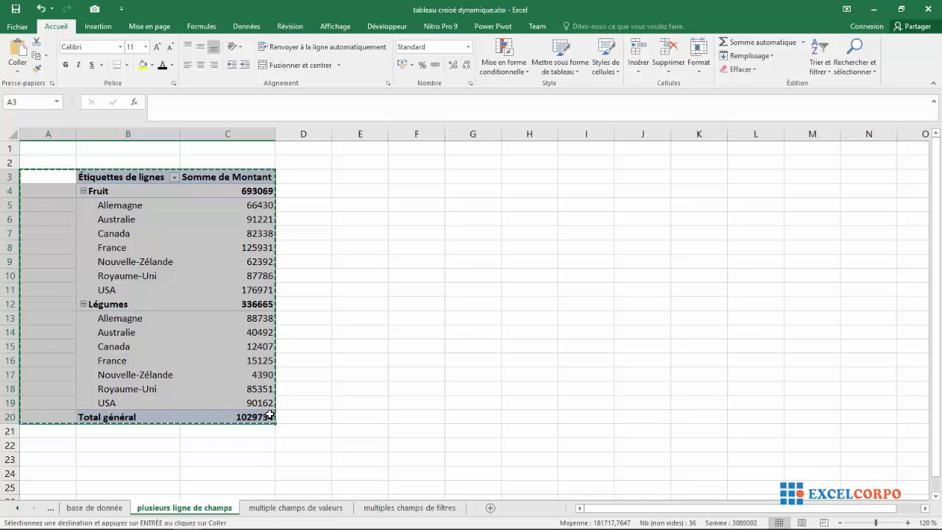
pyautogui.click(291, 508)
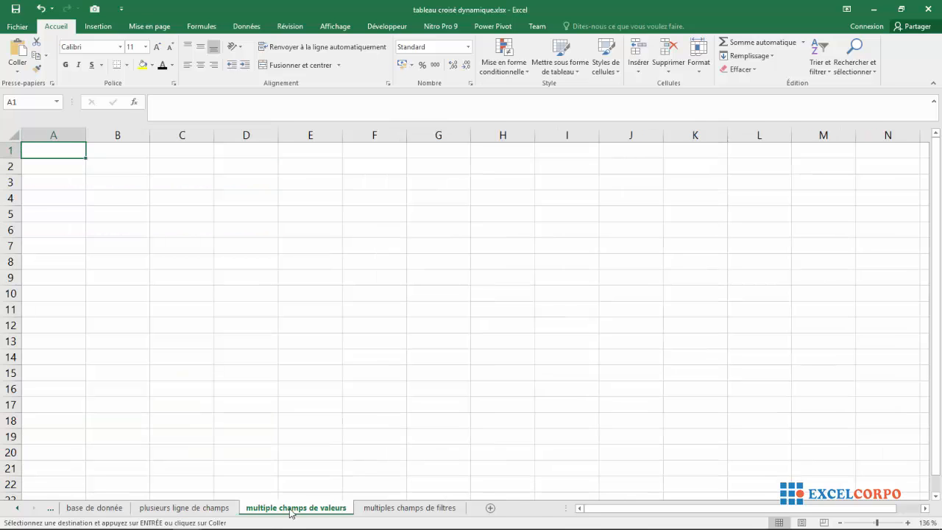
pyautogui.click(129, 180)
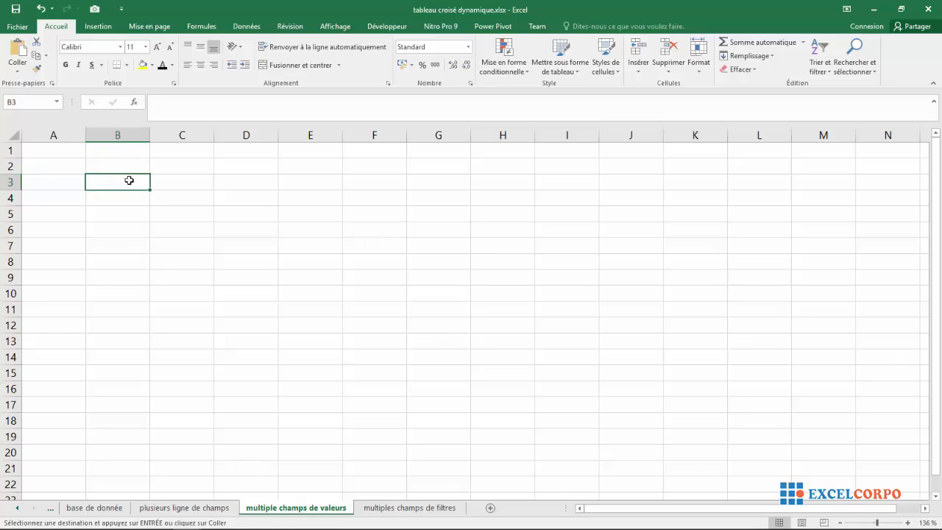
pyautogui.hotkey('ctrl', 'v')
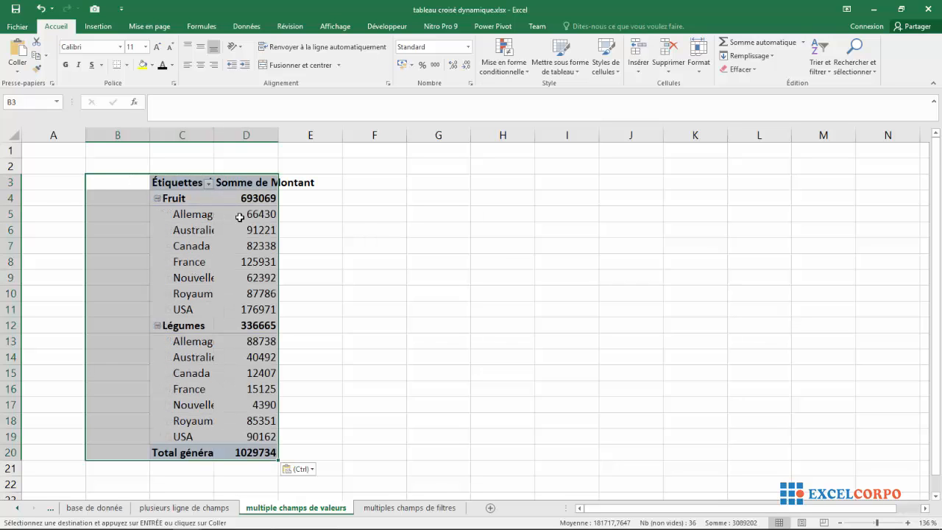
# Remove the Catégorie, Montant and Pays fields from the pasted pivot table on the multiple champs de valeurs sheet
pyautogui.click(250, 243)
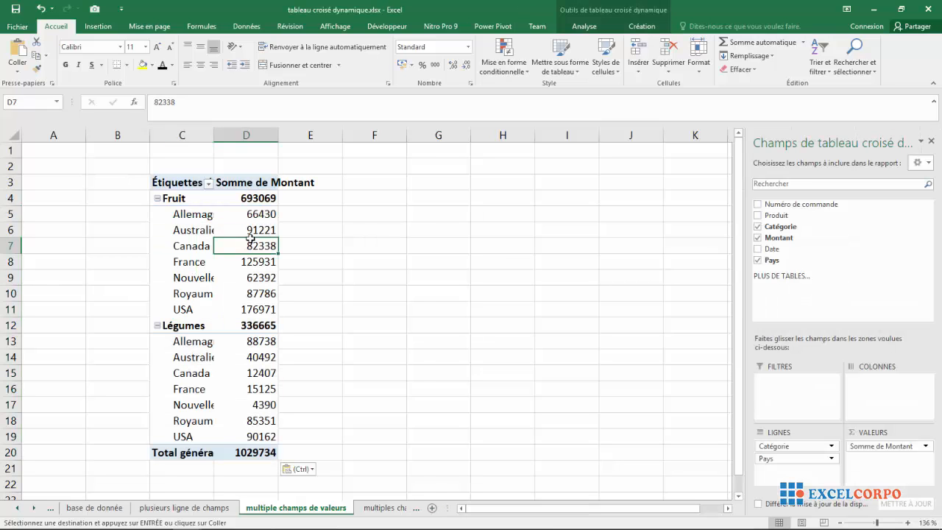
pyautogui.click(758, 226)
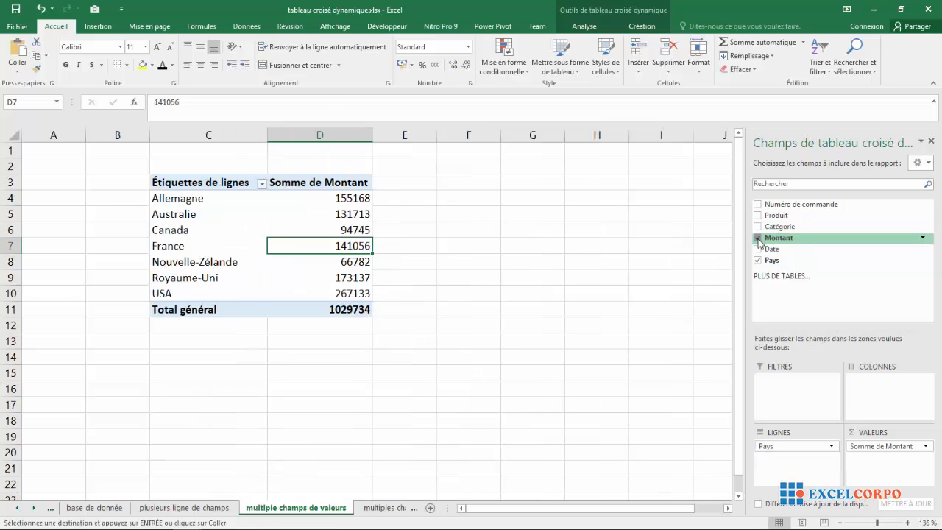
pyautogui.click(758, 239)
pyautogui.click(757, 261)
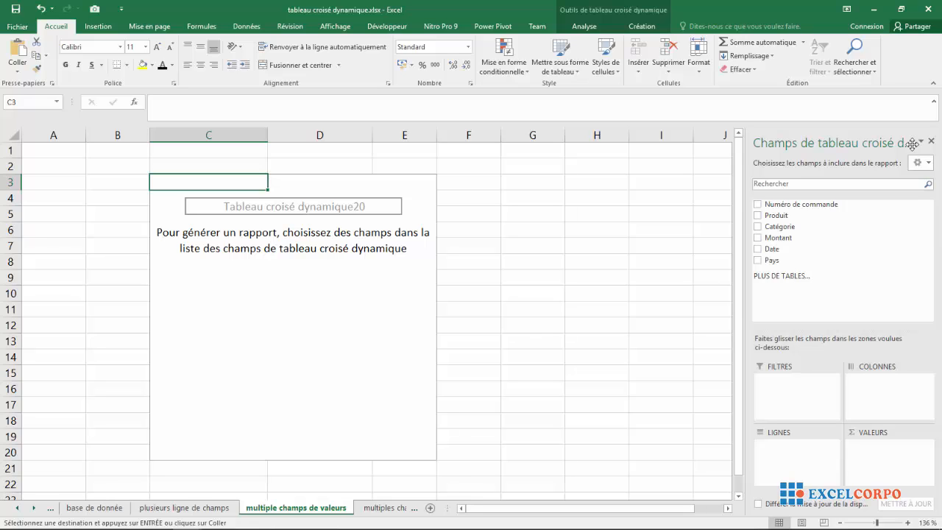
# Add Pays as the row field and add Montant twice as a summed value field
pyautogui.click(758, 260)
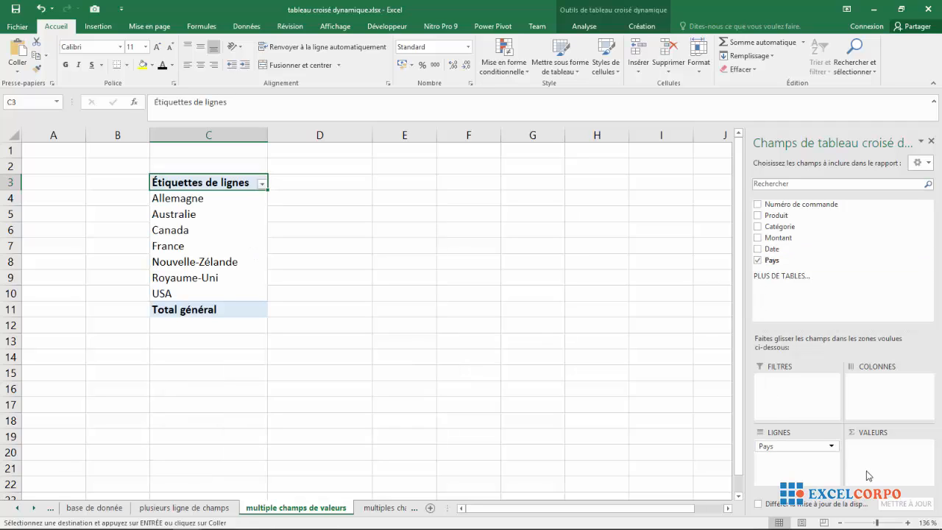
pyautogui.click(758, 238)
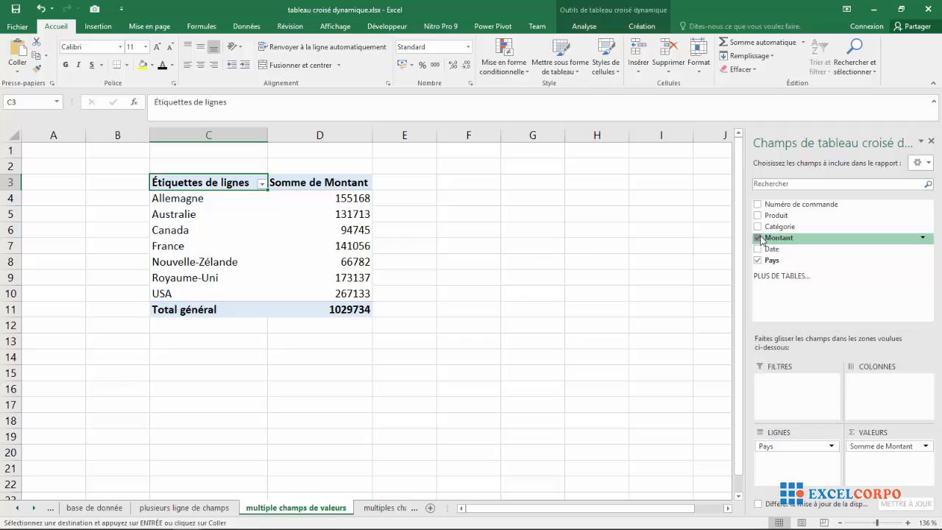
pyautogui.moveTo(762, 240); pyautogui.dragTo(873, 460)
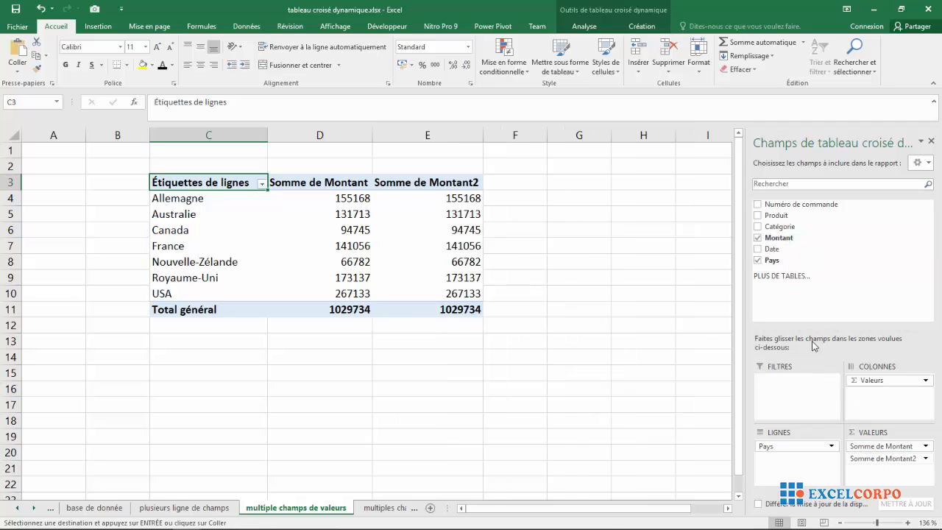
pyautogui.rightClick(774, 239)
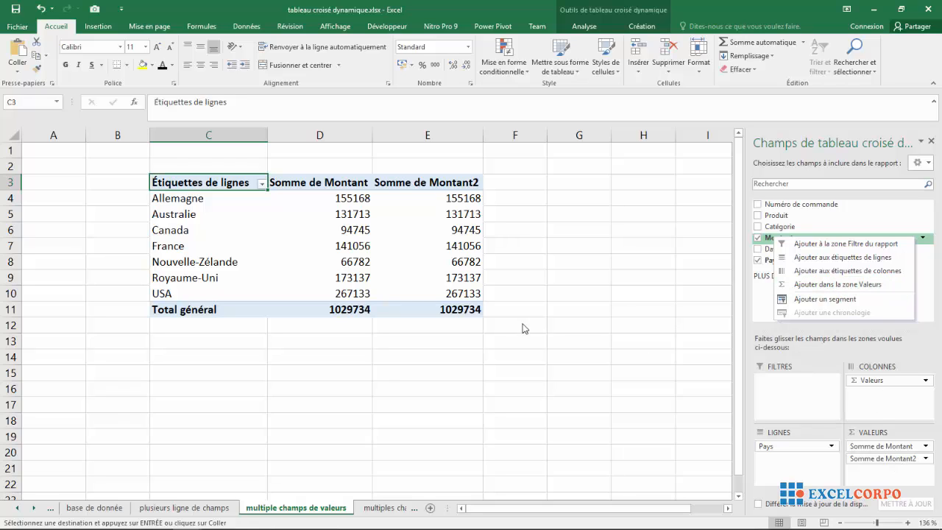
pyautogui.click(289, 215)
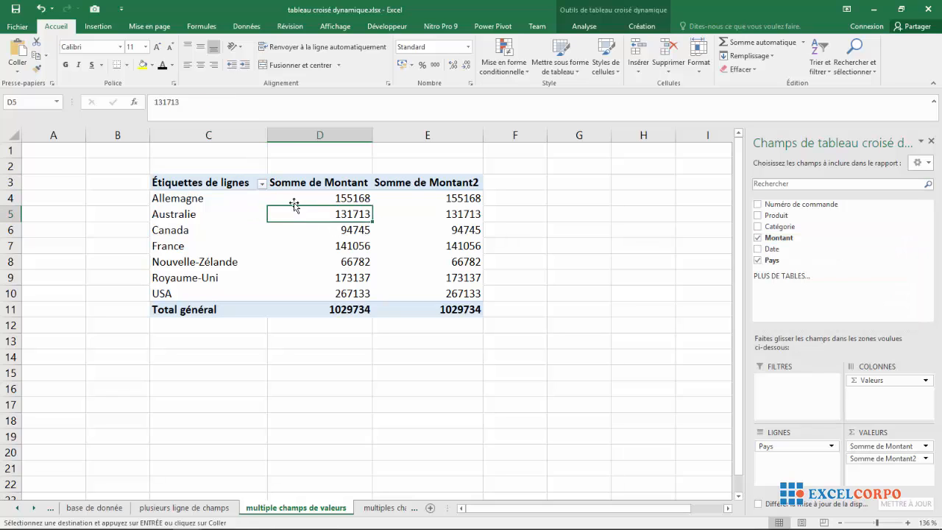
# Examine the two Montant value columns and compare their headers and country amounts
pyautogui.click(294, 183)
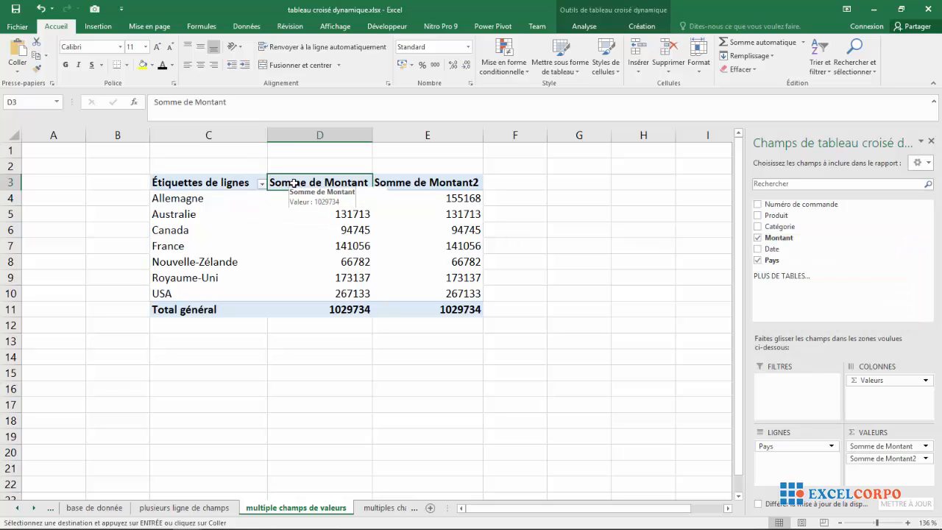
pyautogui.click(418, 186)
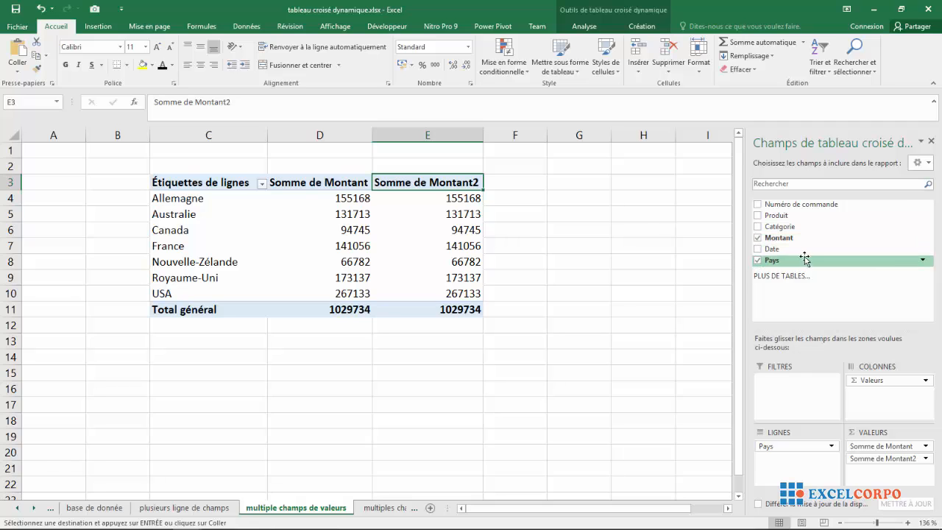
pyautogui.click(403, 132)
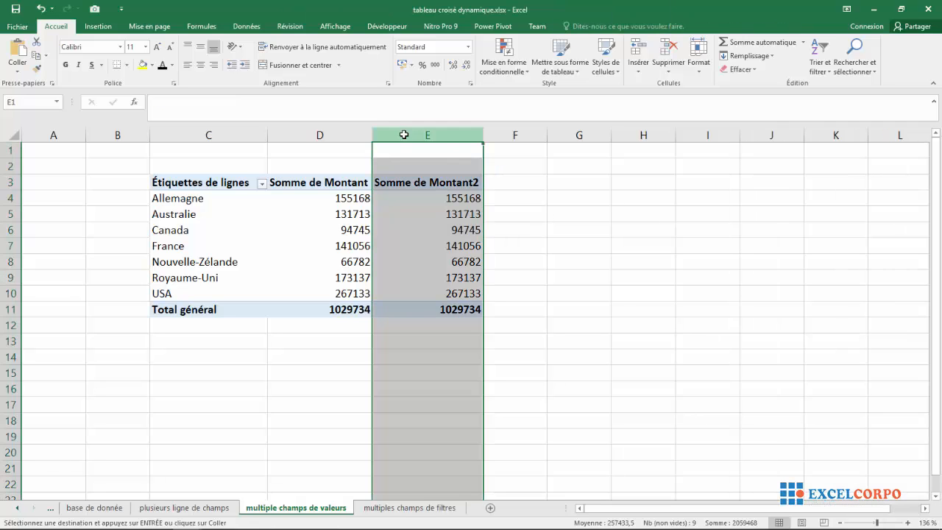
pyautogui.click(537, 233)
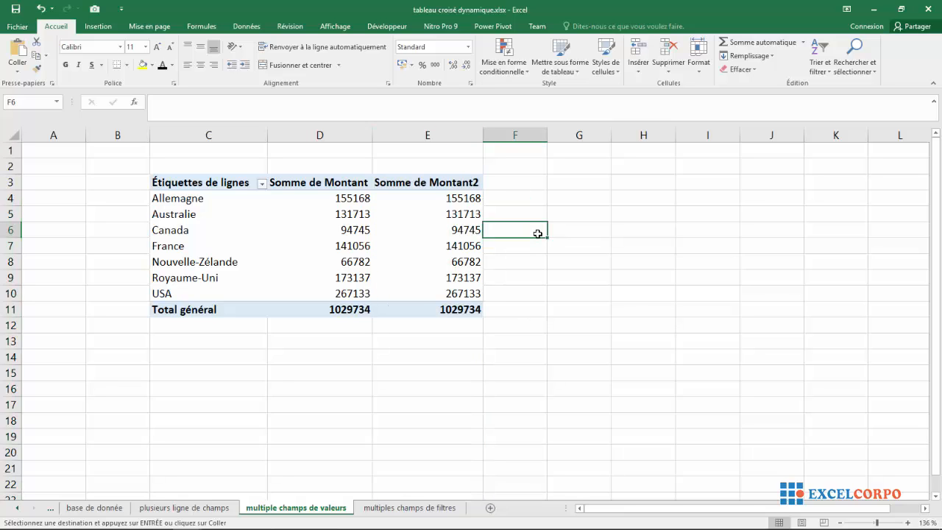
pyautogui.click(362, 212)
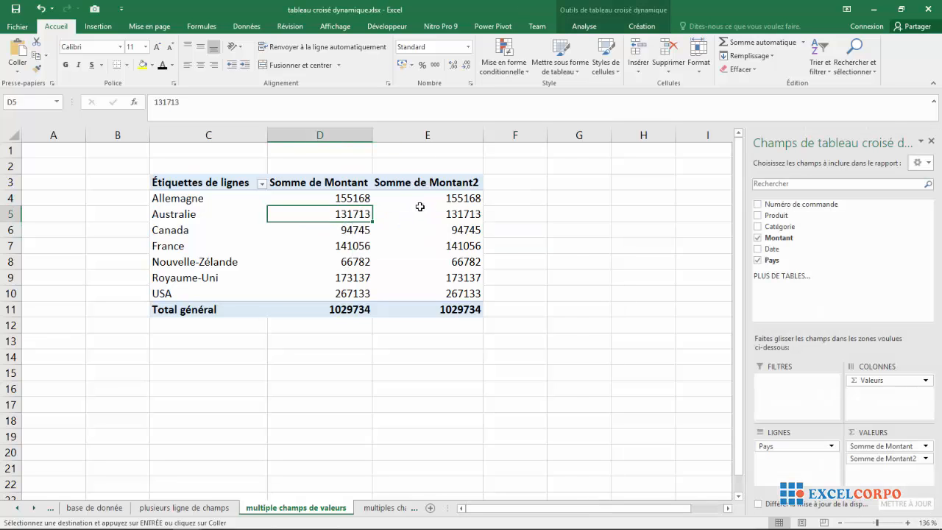
pyautogui.click(458, 211)
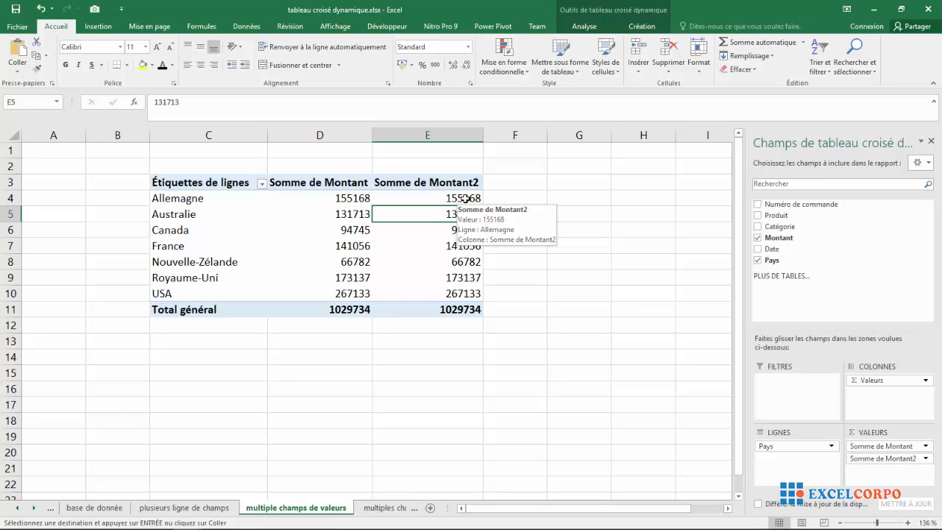
pyautogui.click(465, 198)
# Open the value field settings of the second Montant field and enter Pourcentage as its custom name
pyautogui.click(451, 229)
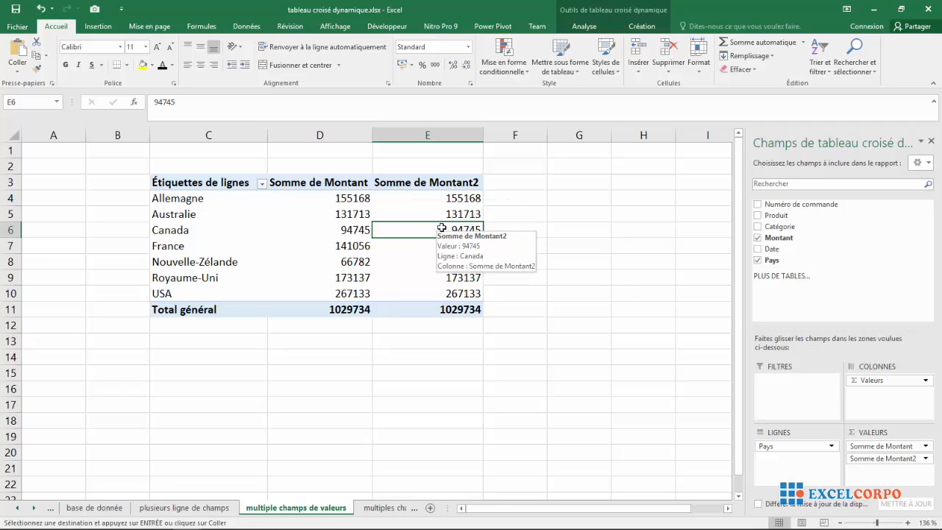
pyautogui.rightClick(441, 228)
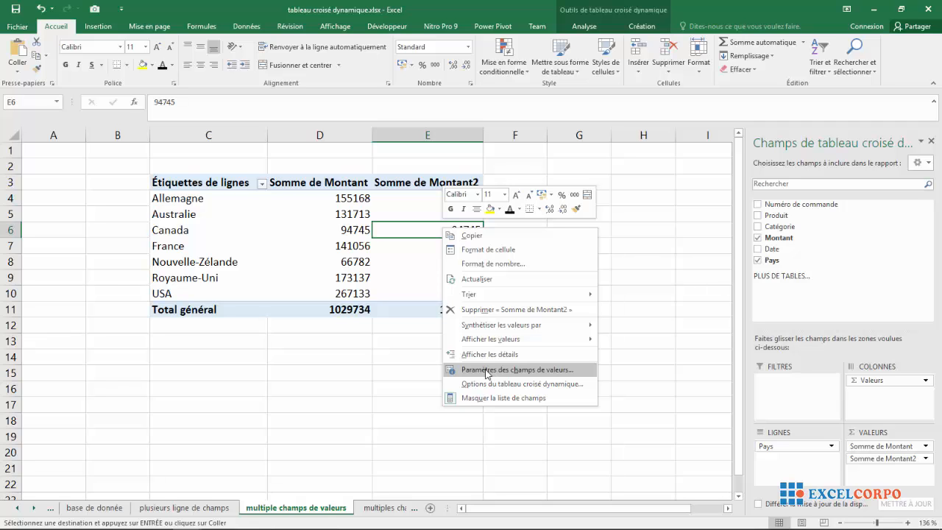
pyautogui.click(486, 370)
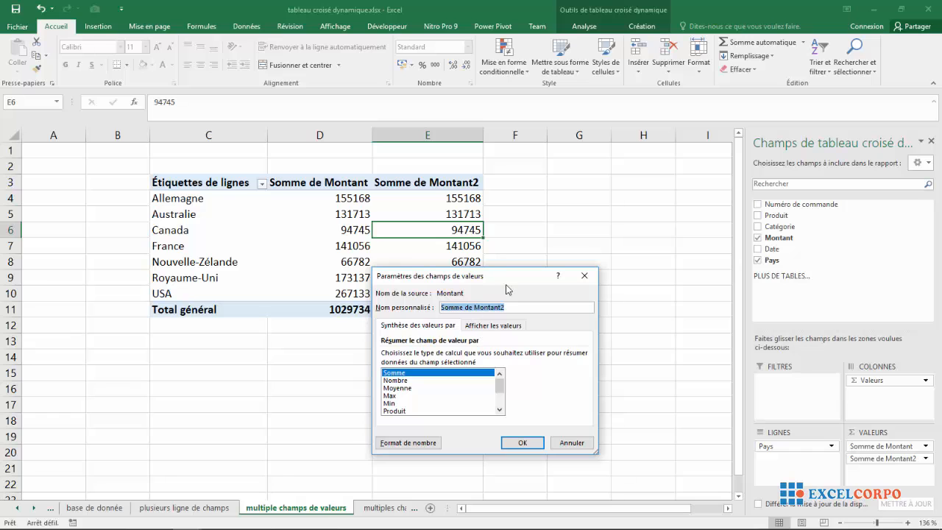
pyautogui.moveTo(504, 279); pyautogui.dragTo(459, 158)
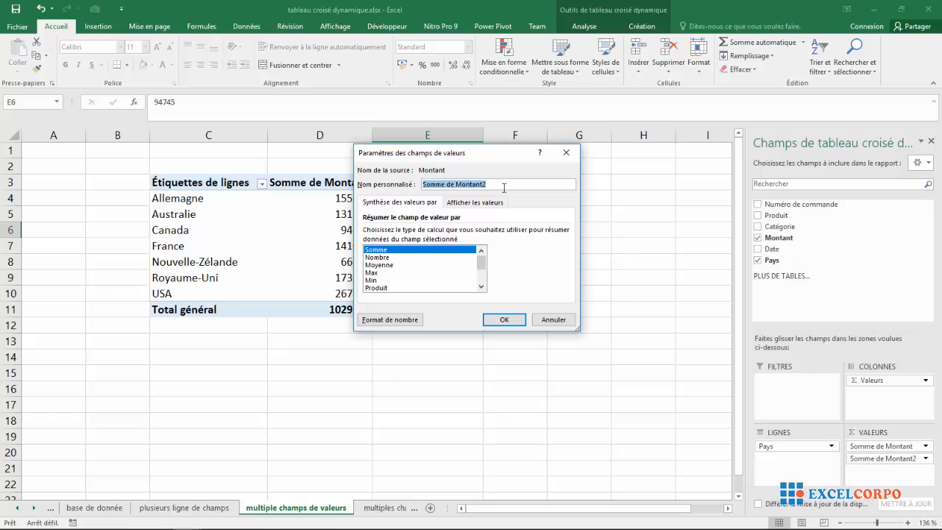
pyautogui.press('BackSpace')
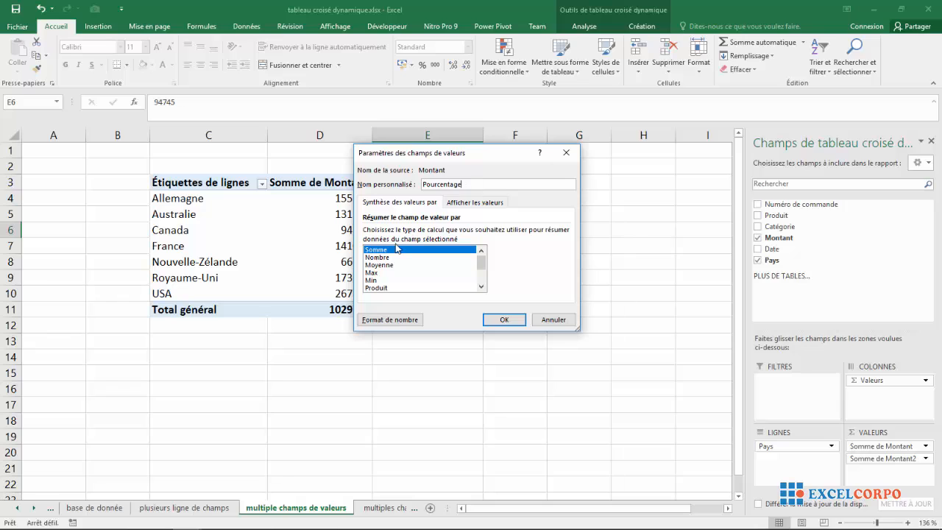
# Go through the available summary functions for the second Montant field, from Nombre to Varp, and reselect Somme
pyautogui.click(377, 258)
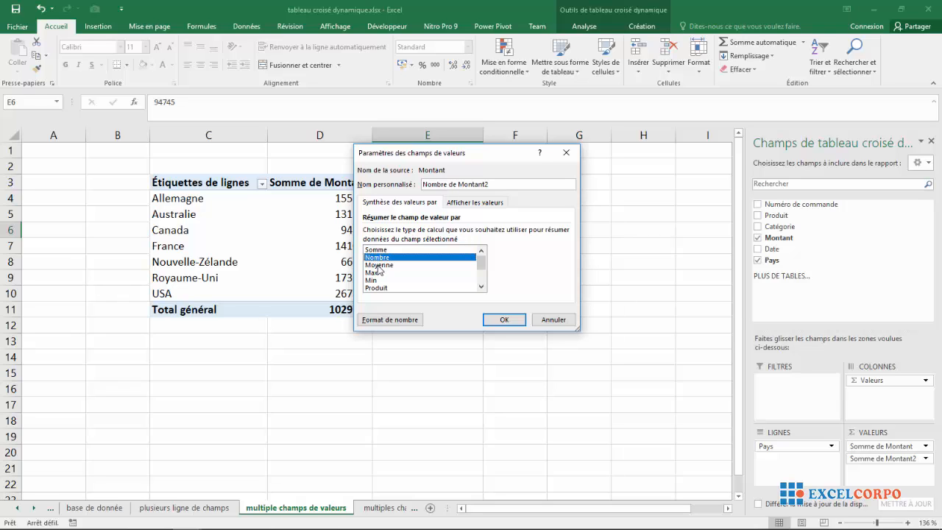
pyautogui.click(377, 264)
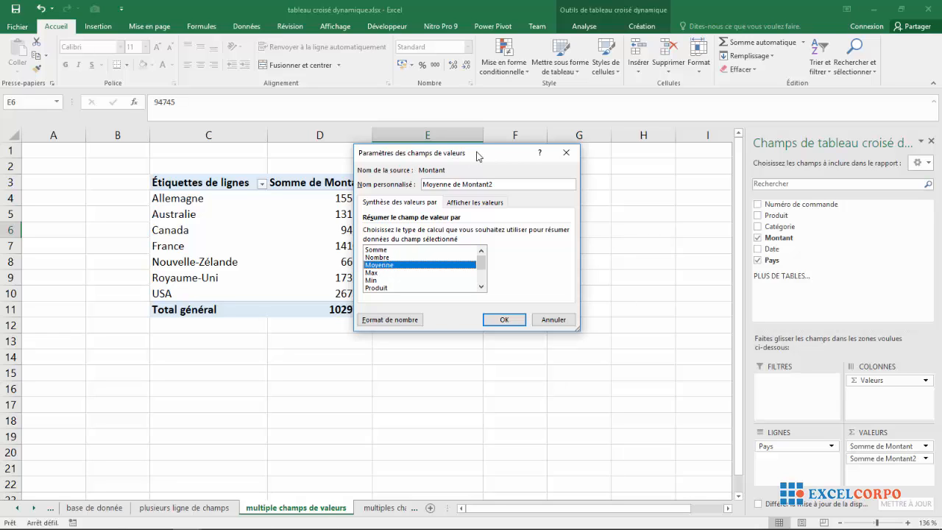
pyautogui.moveTo(479, 155); pyautogui.dragTo(630, 147)
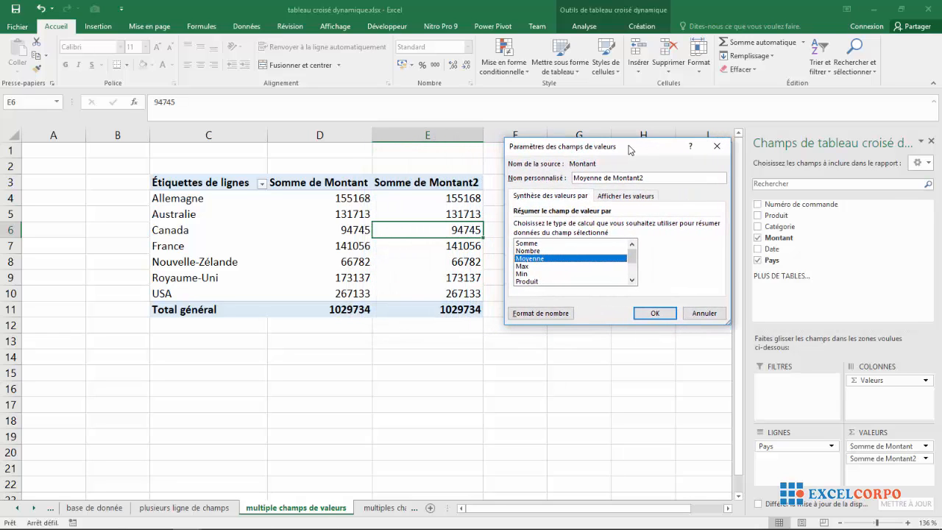
pyautogui.click(523, 267)
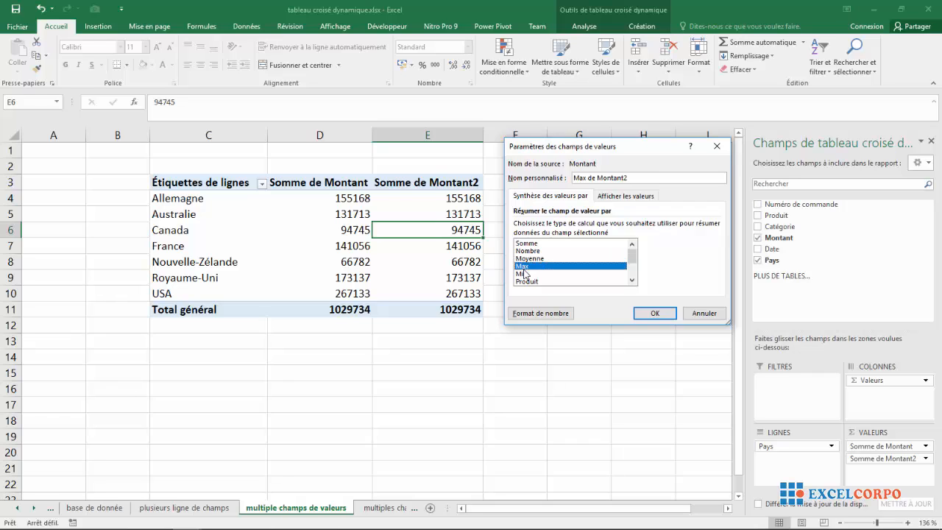
pyautogui.click(526, 274)
pyautogui.click(526, 281)
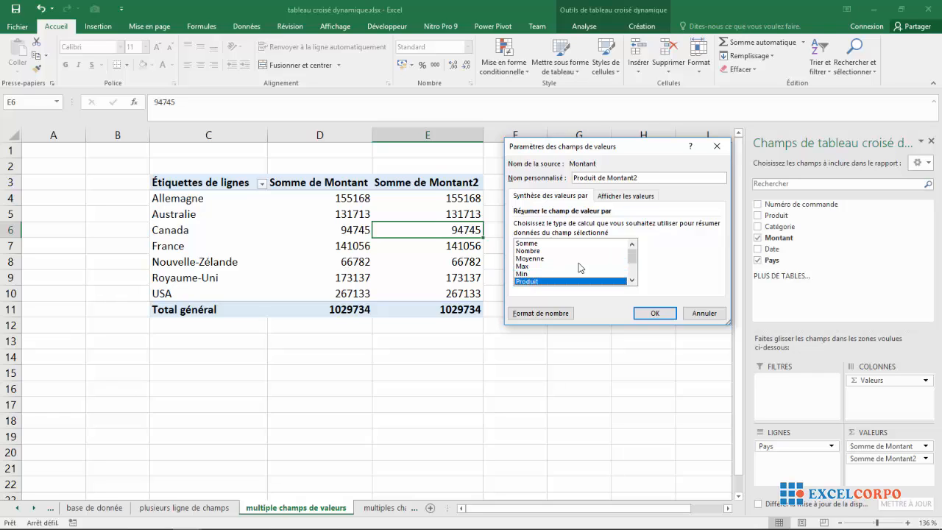
pyautogui.moveTo(633, 256); pyautogui.dragTo(630, 269)
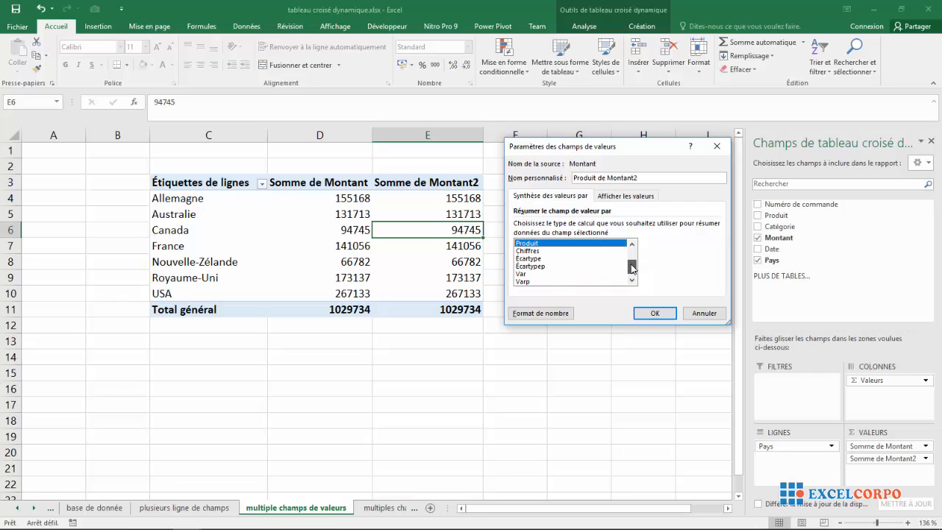
pyautogui.click(521, 251)
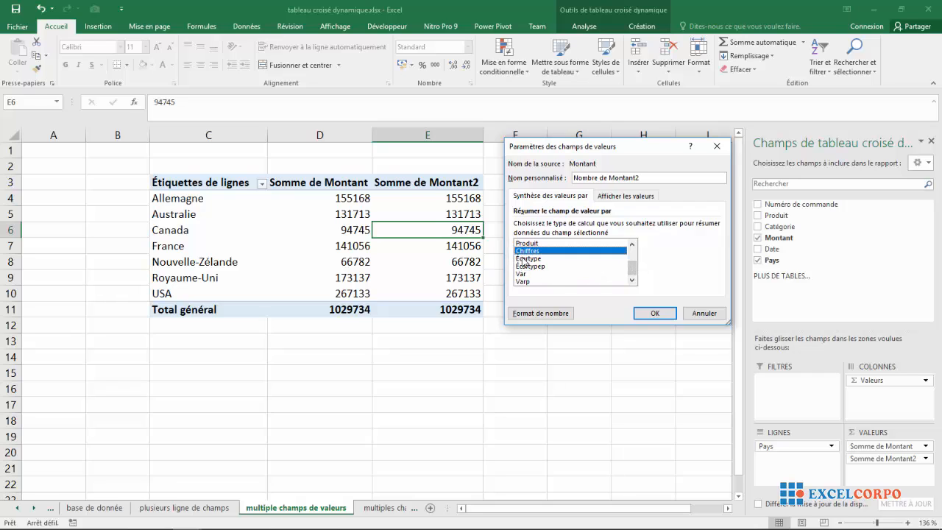
pyautogui.click(524, 259)
pyautogui.click(532, 267)
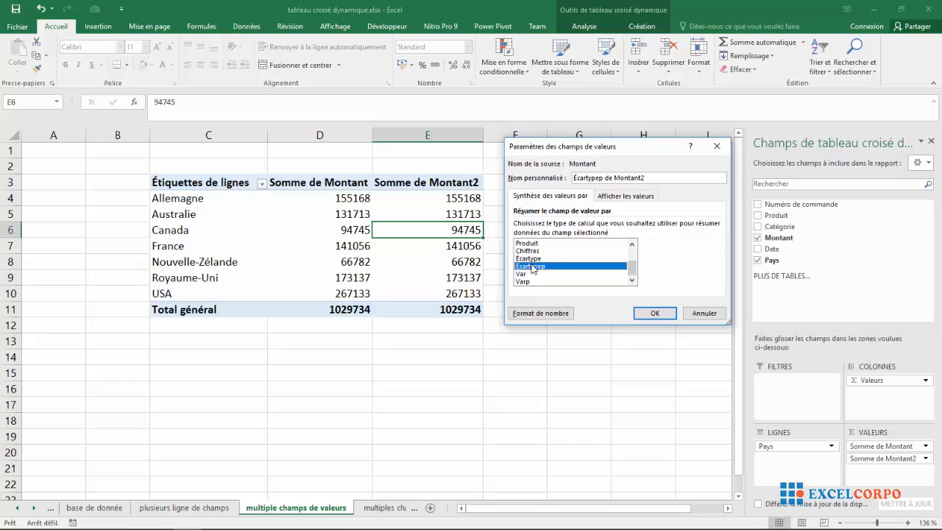
pyautogui.click(525, 273)
pyautogui.click(527, 281)
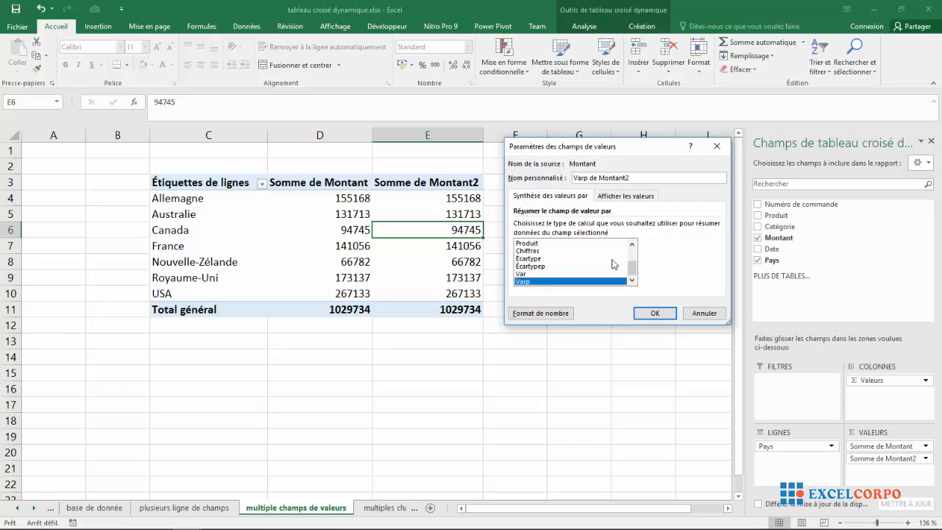
pyautogui.click(634, 259)
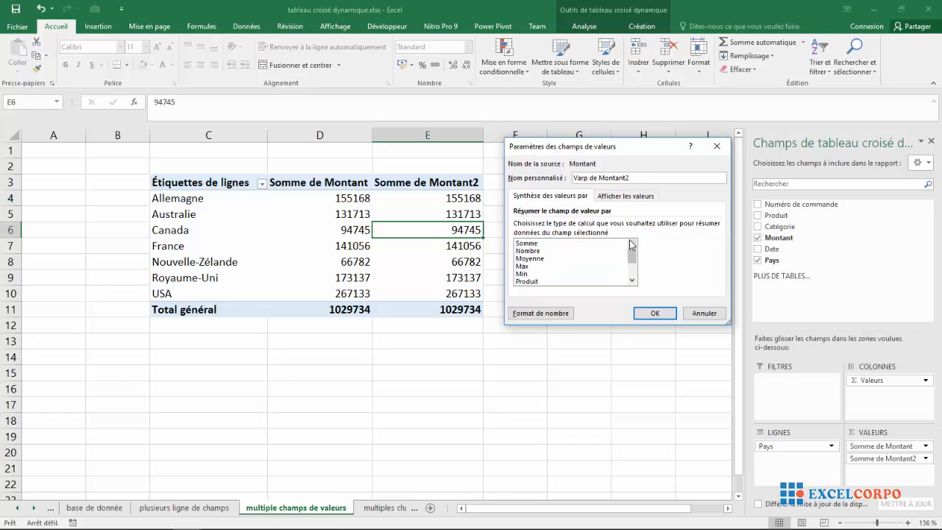
pyautogui.click(529, 244)
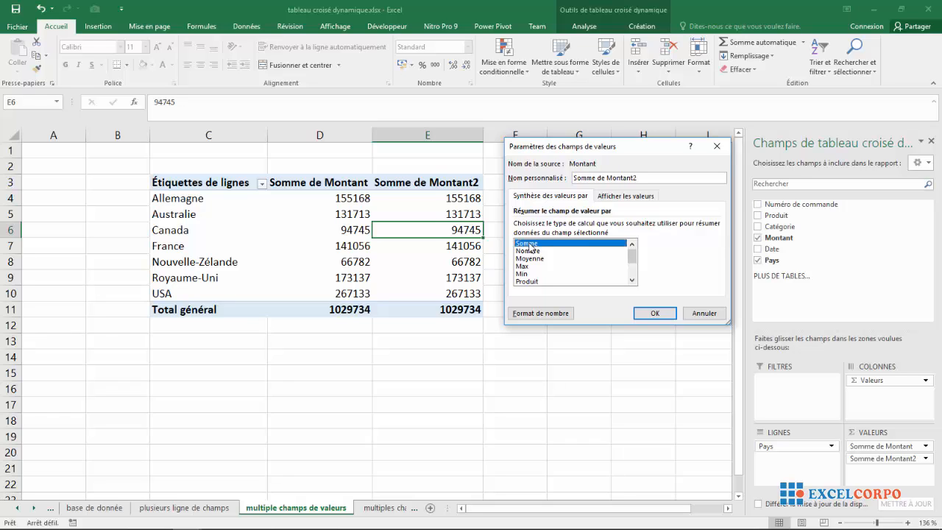
# Show the second Montant field's values as % du total général and name the field pourcentage
pyautogui.click(613, 199)
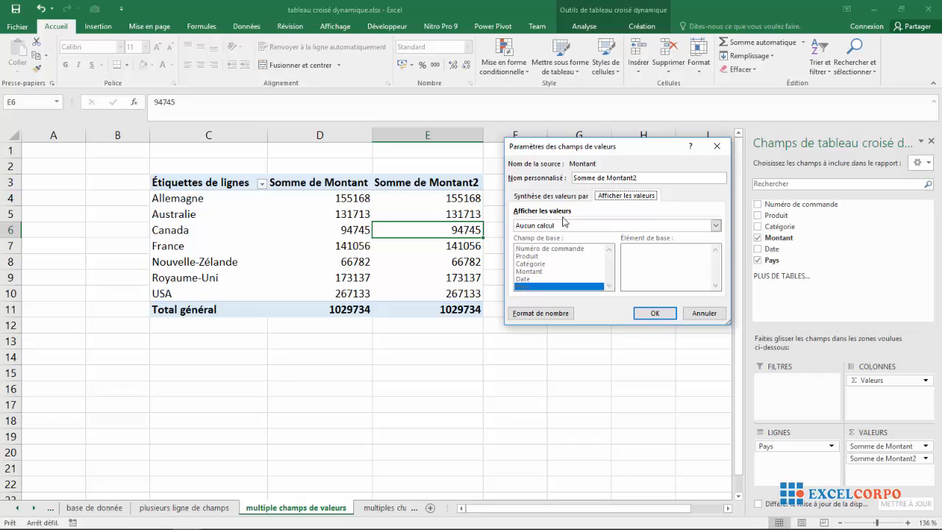
pyautogui.click(716, 227)
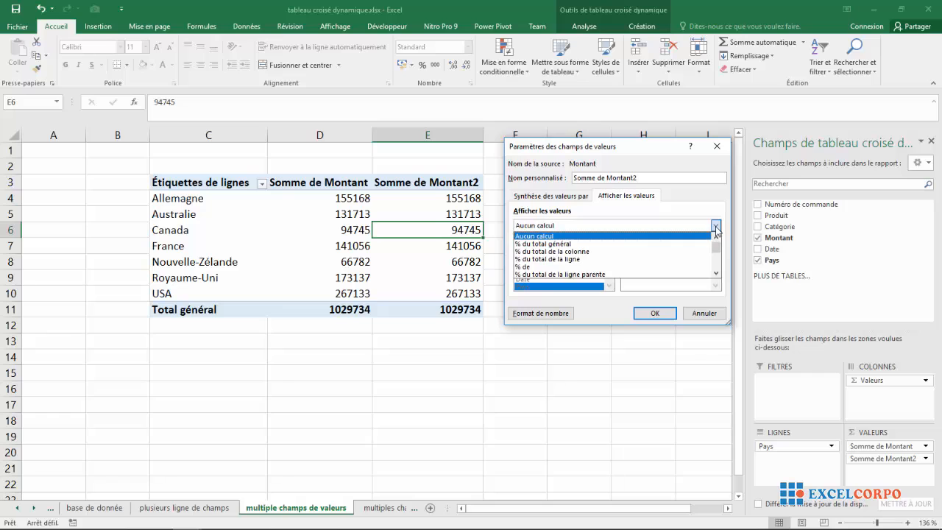
pyautogui.click(557, 243)
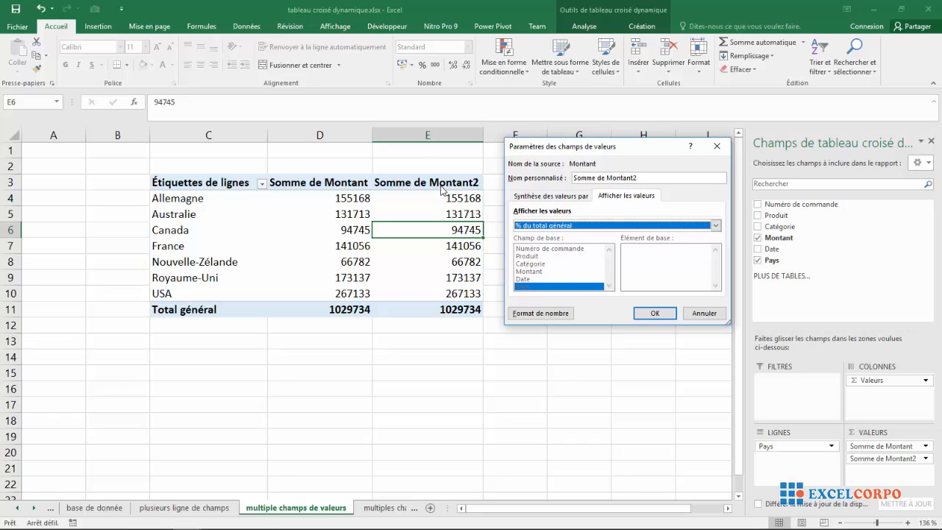
pyautogui.click(651, 315)
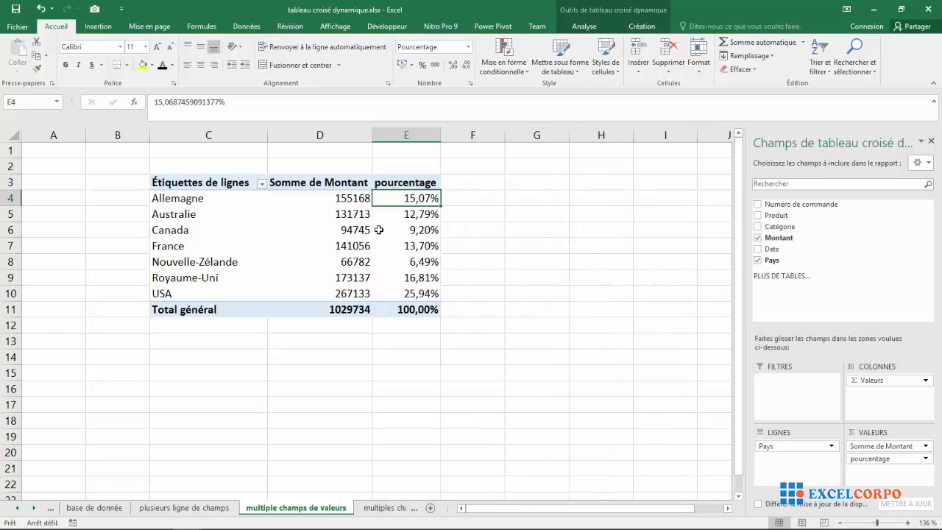
pyautogui.click(398, 183)
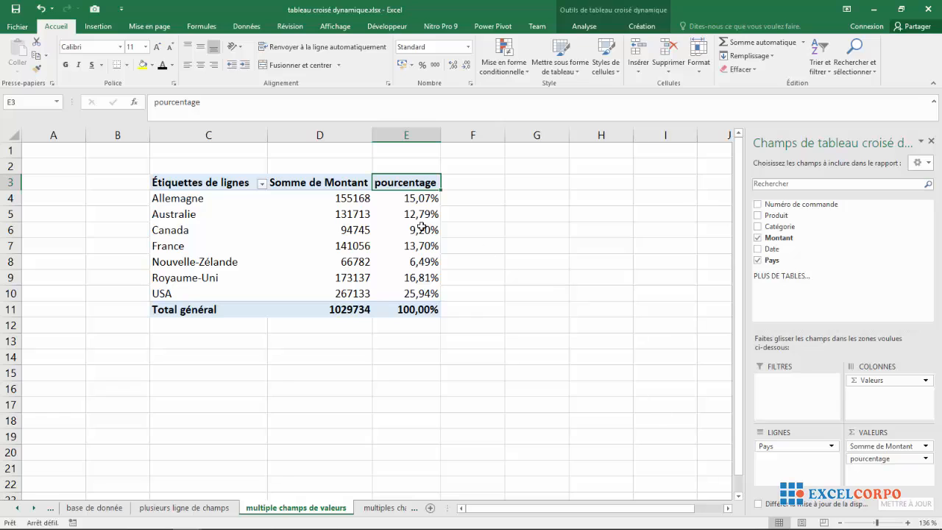
# Copy the pivot table range A3:C20 from the plusieurs ligne de champs sheet to cell C8 of the multiples champs de filtres sheet
pyautogui.moveTo(422, 225)
pyautogui.click(380, 509)
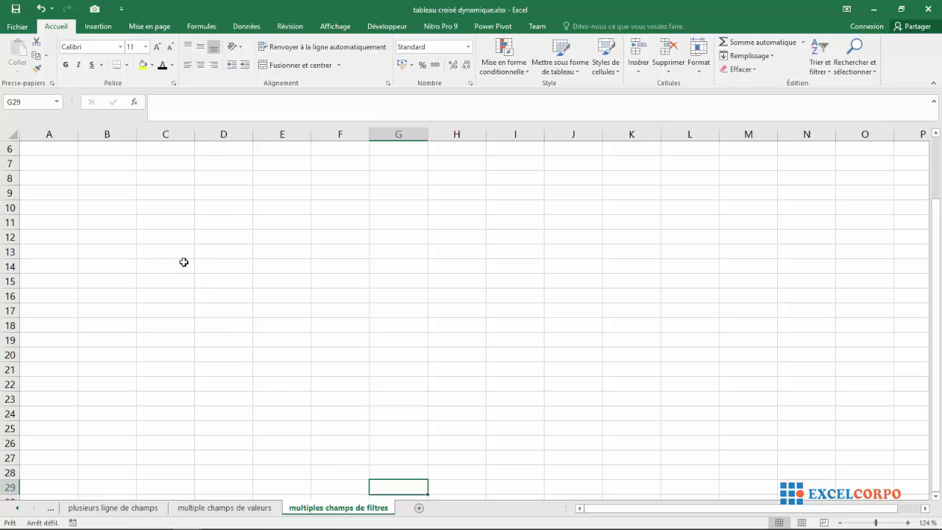
pyautogui.click(169, 176)
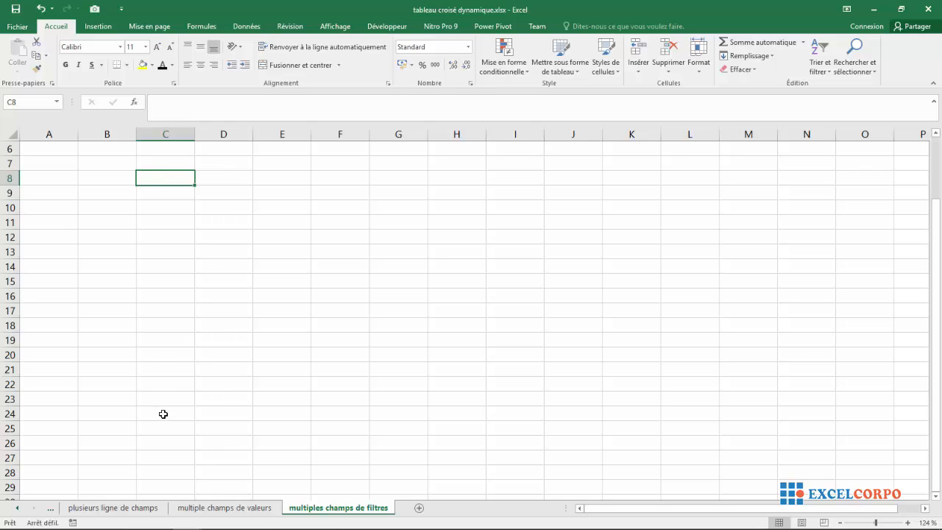
pyautogui.click(129, 508)
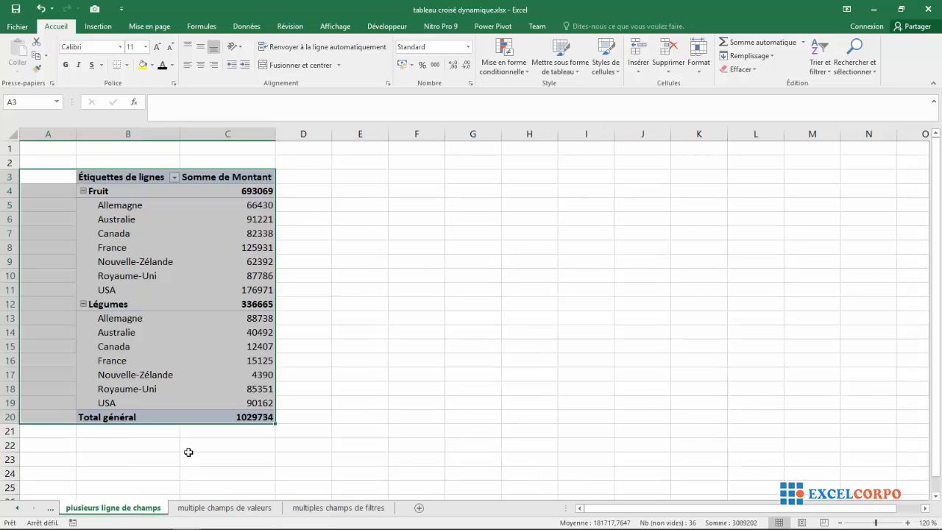
pyautogui.hotkey('ctrl', 'c')
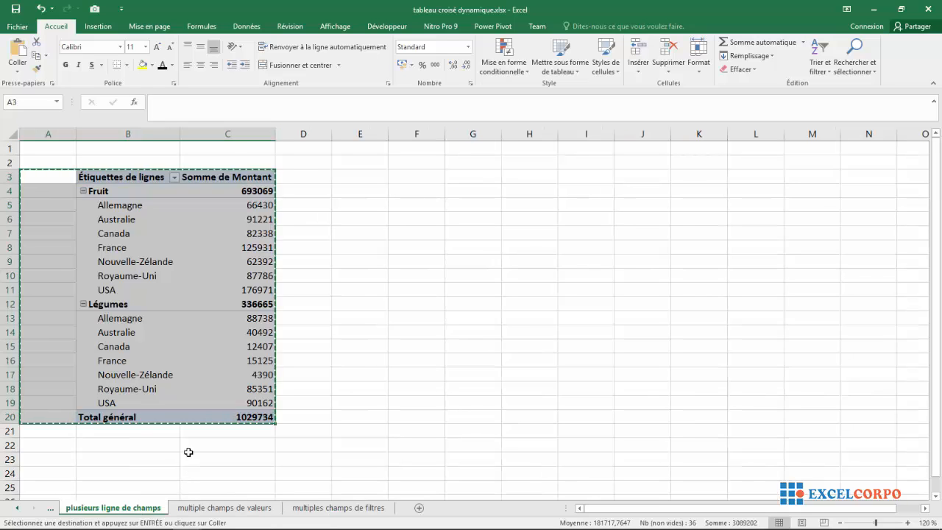
pyautogui.click(320, 507)
pyautogui.hotkey('ctrl', 'v')
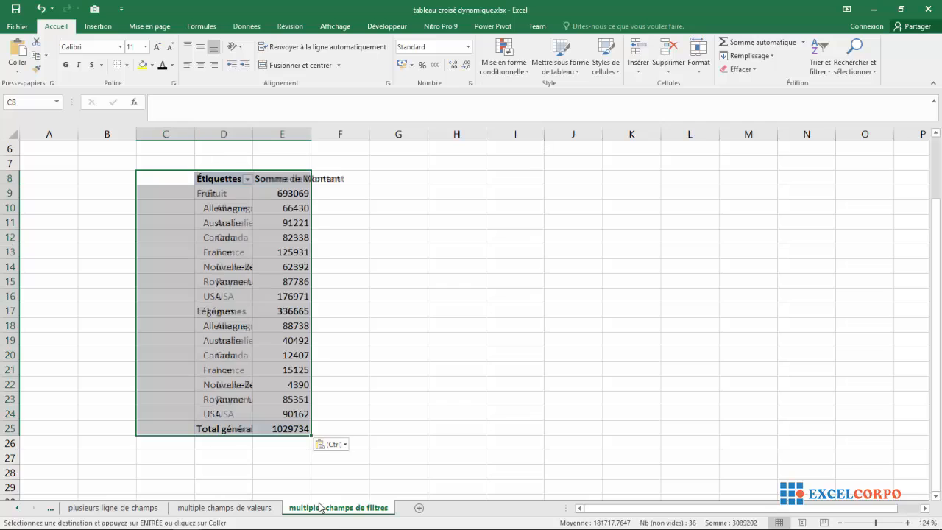
# Remove the Pays, Montant and Catégorie fields from the pasted pivot table
pyautogui.click(245, 282)
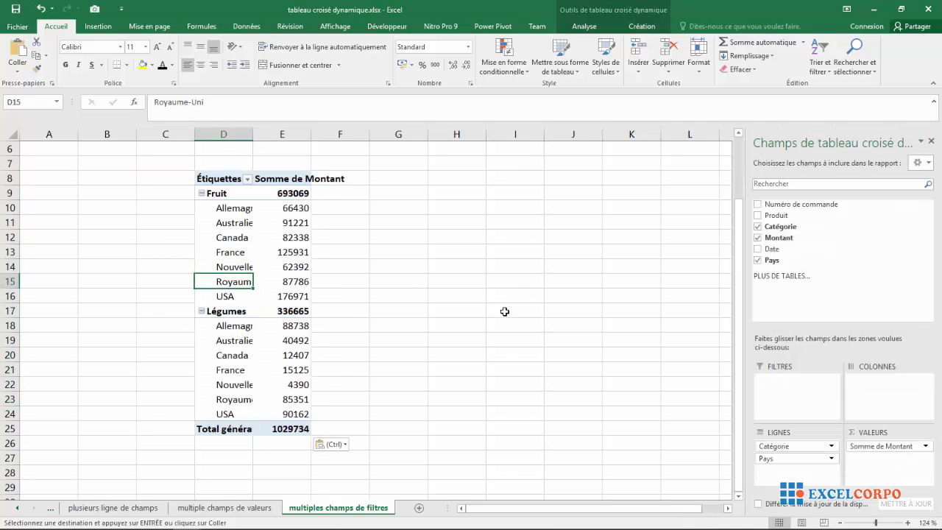
pyautogui.click(908, 523)
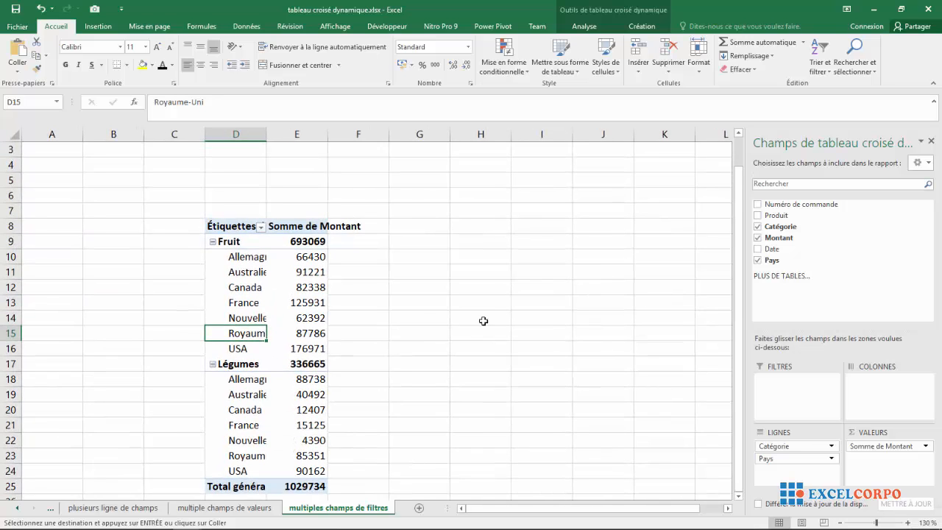
pyautogui.click(350, 282)
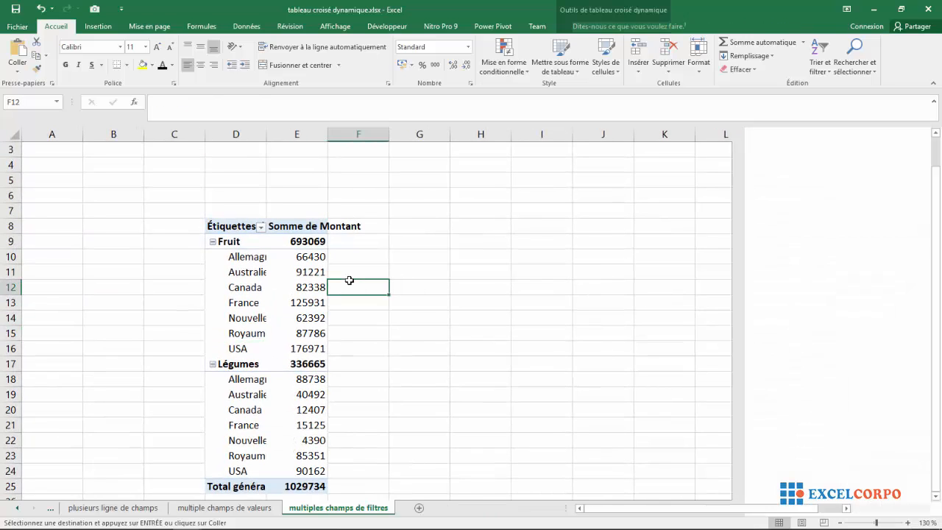
pyautogui.click(299, 272)
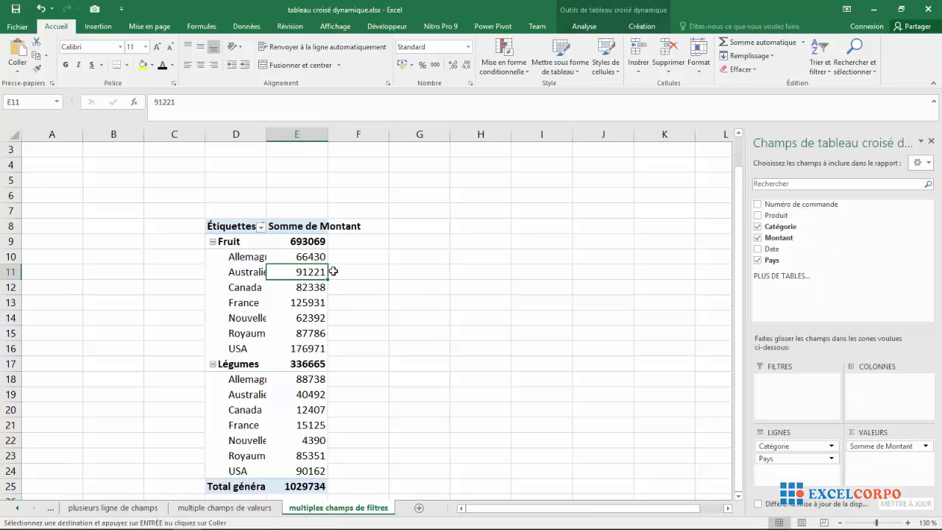
pyautogui.rightClick(313, 270)
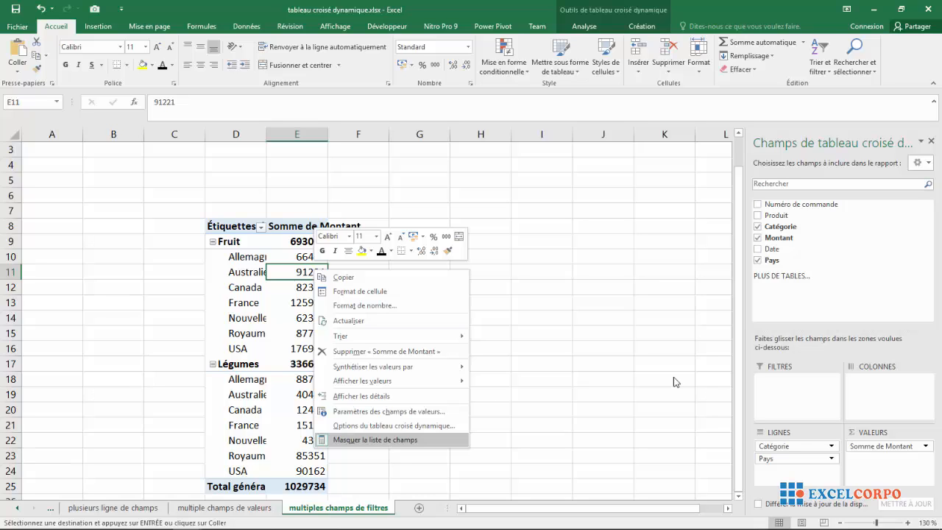
pyautogui.click(700, 306)
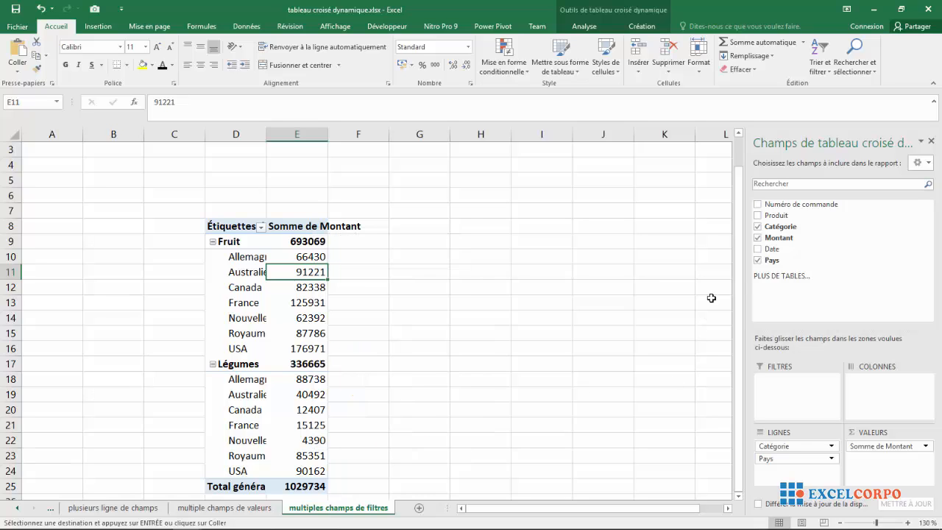
pyautogui.click(758, 260)
pyautogui.click(758, 237)
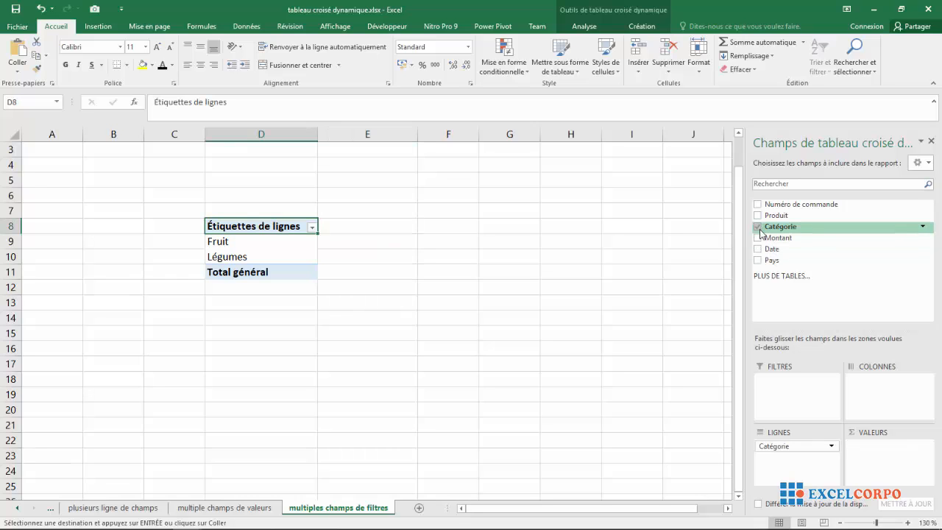
pyautogui.click(757, 226)
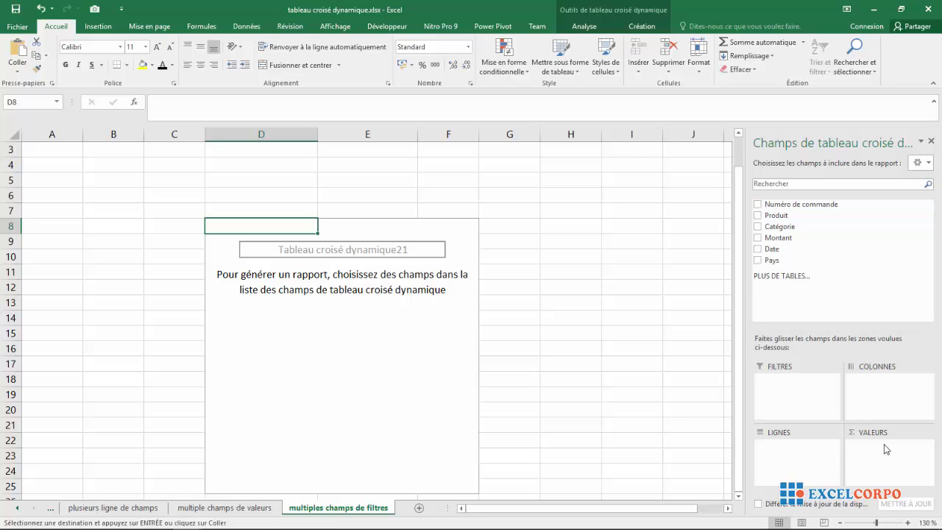
# Use Numéro de commande as the pivot table's row field and add Montant as its value field
pyautogui.click(758, 205)
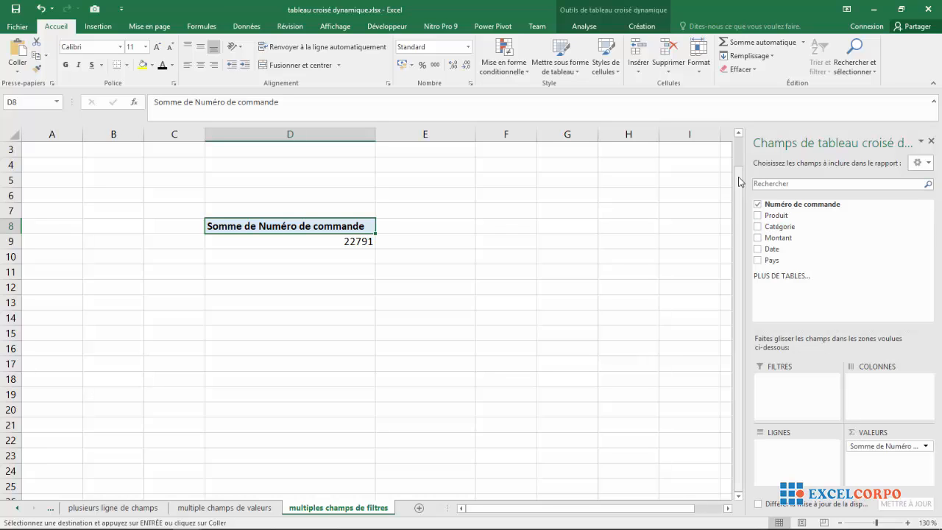
pyautogui.click(757, 204)
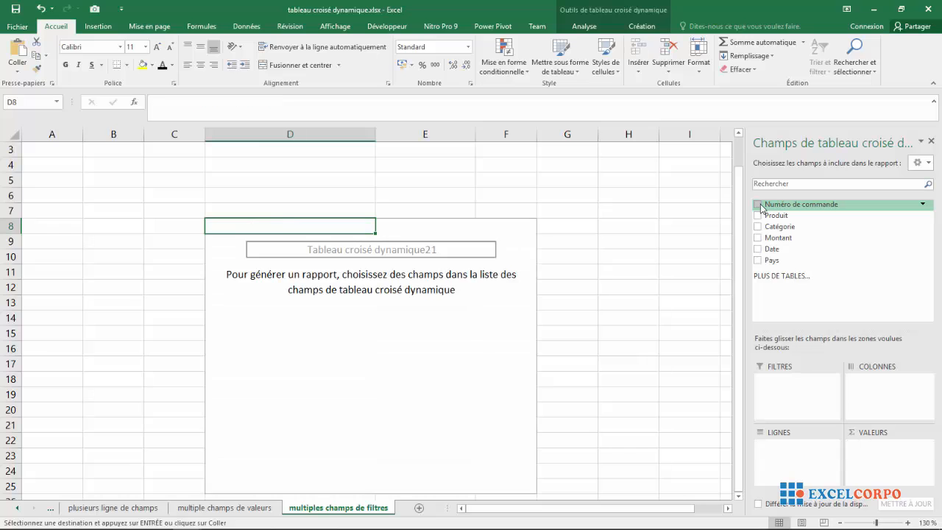
pyautogui.moveTo(765, 204); pyautogui.dragTo(791, 454)
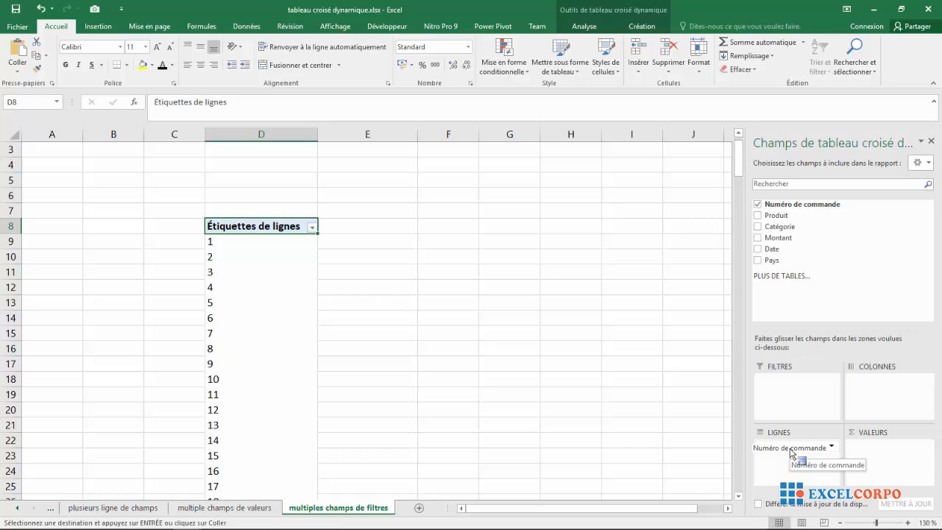
pyautogui.click(761, 240)
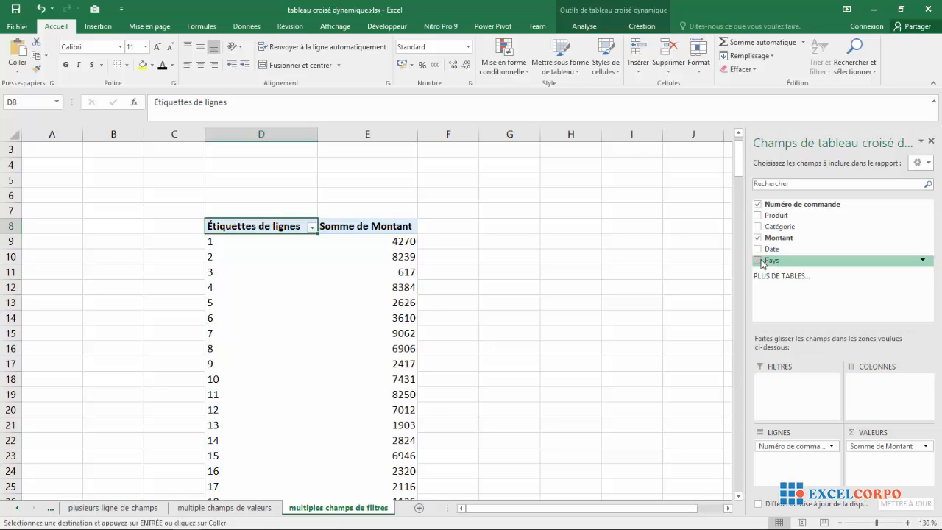
# Add Pays and Produit, in that order, as filter fields of the pivot table
pyautogui.moveTo(762, 263); pyautogui.dragTo(769, 381)
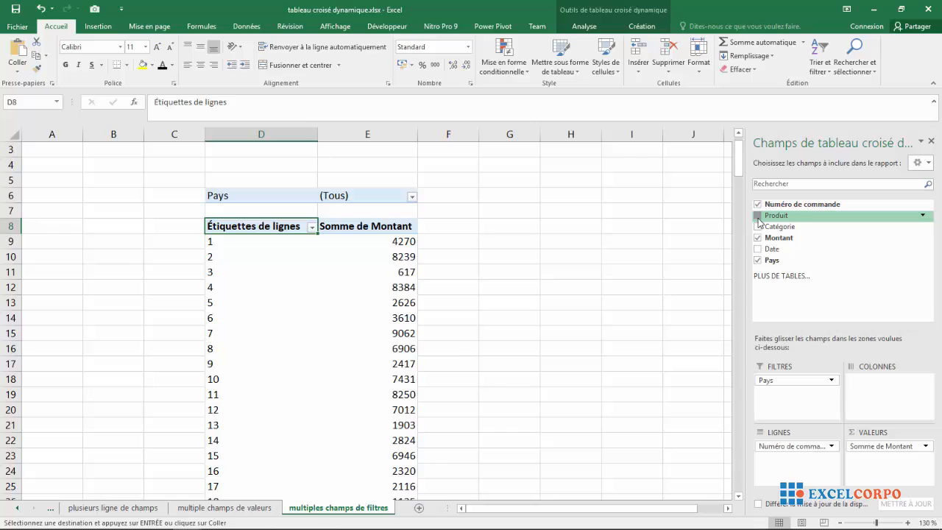
pyautogui.moveTo(758, 222); pyautogui.dragTo(771, 402)
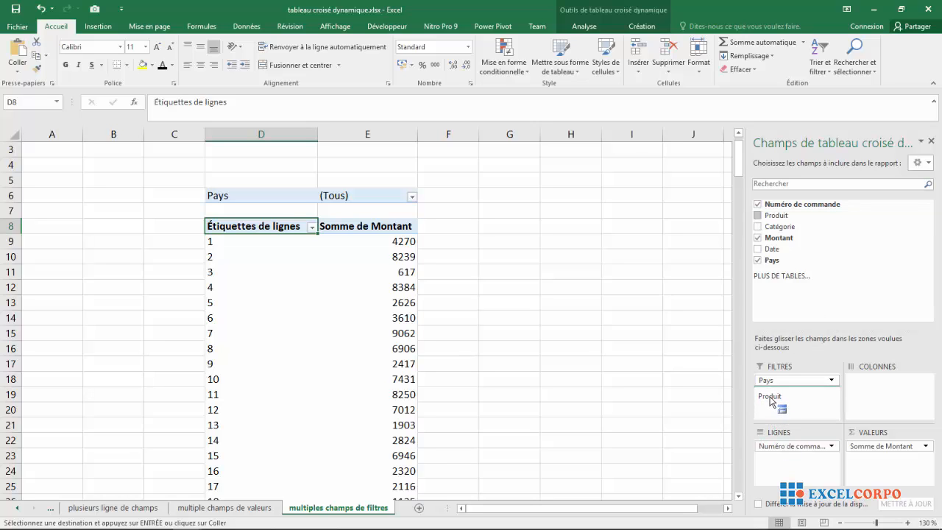
pyautogui.moveTo(771, 402); pyautogui.dragTo(770, 401)
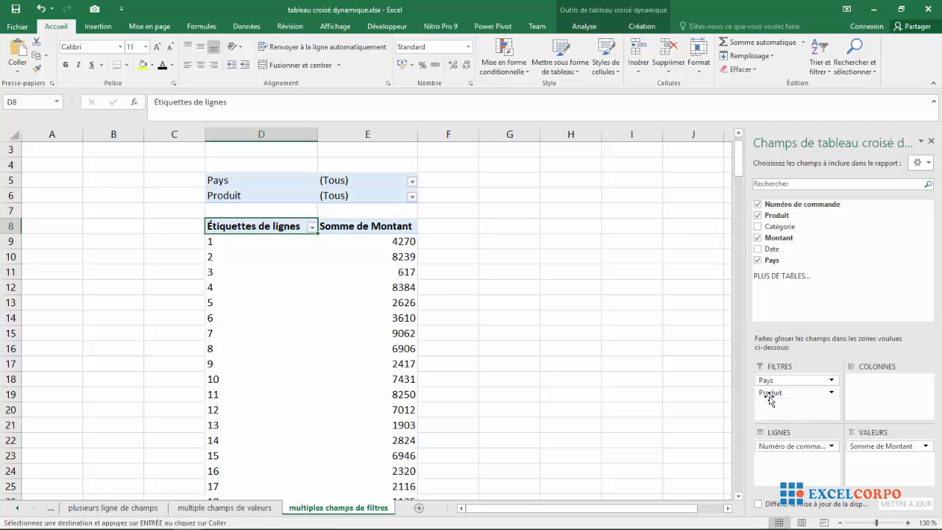
pyautogui.moveTo(363, 213); pyautogui.dragTo(459, 251)
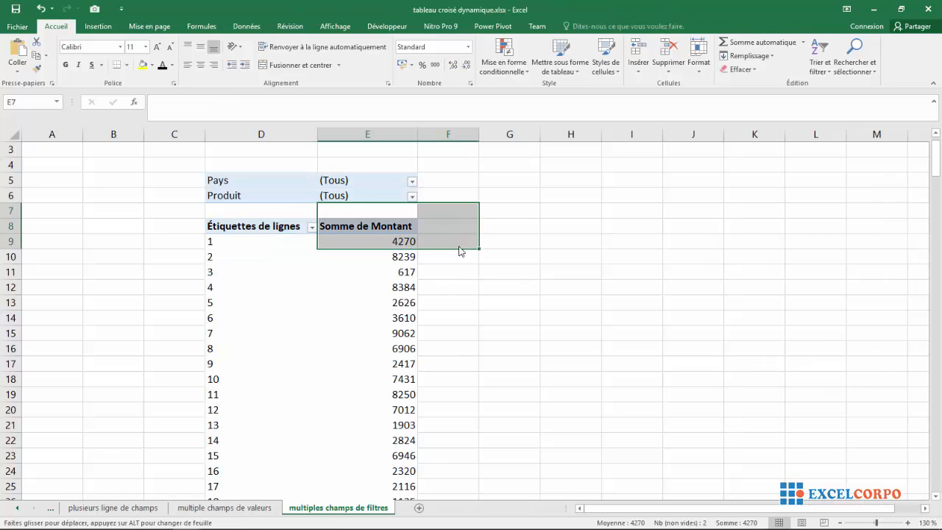
pyautogui.click(518, 314)
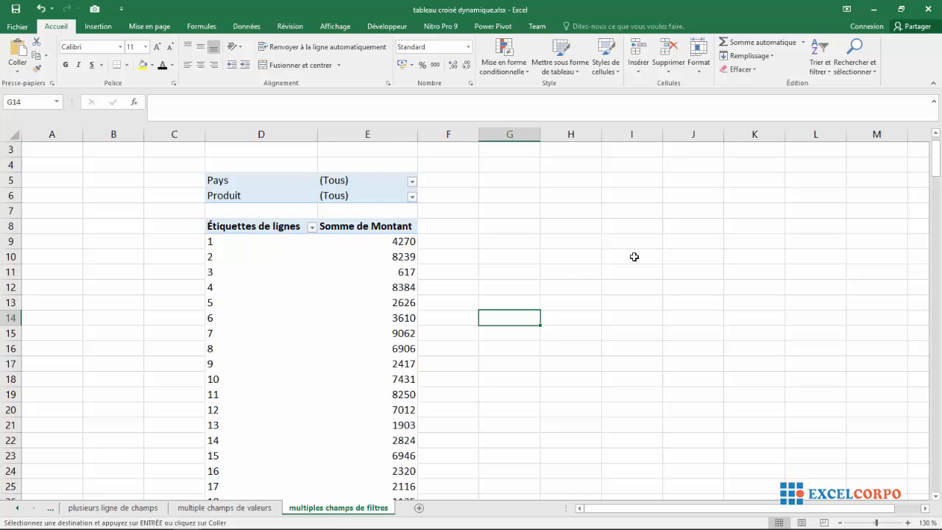
# Filter the pivot table's Pays field to Royaume-Uni with multiple item selection enabled
pyautogui.moveTo(935, 175); pyautogui.dragTo(930, 134)
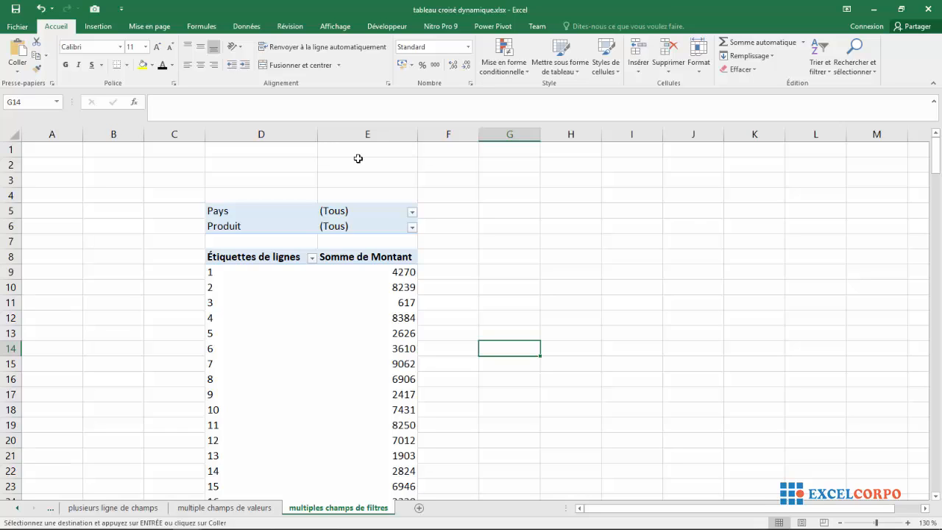
pyautogui.click(412, 214)
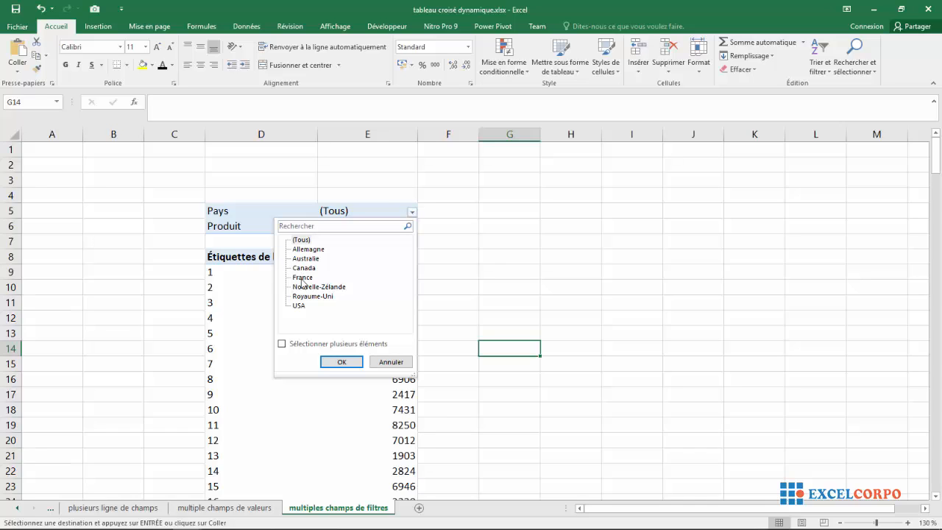
pyautogui.click(294, 297)
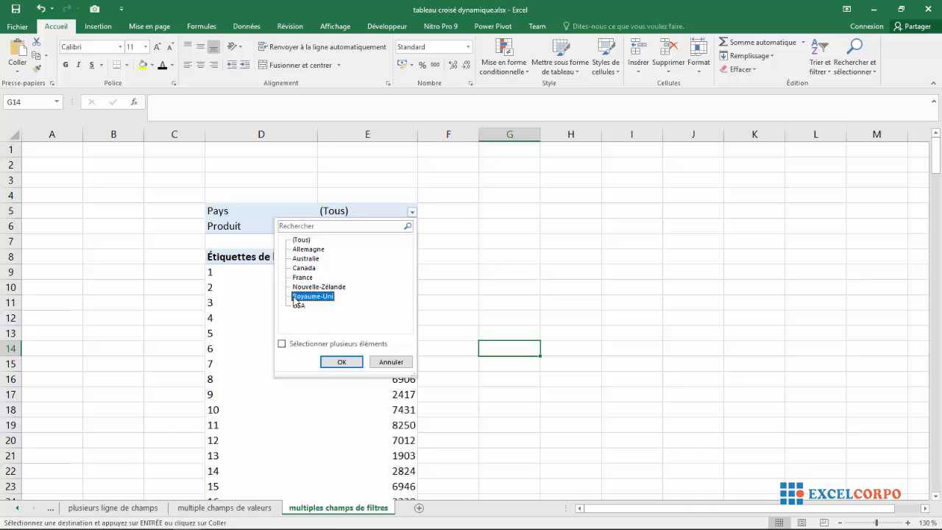
pyautogui.click(282, 343)
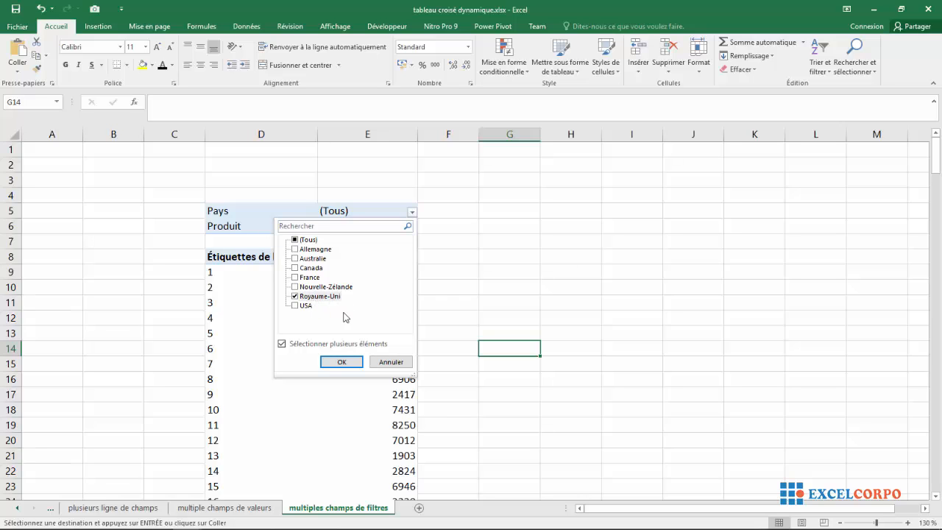
pyautogui.click(342, 361)
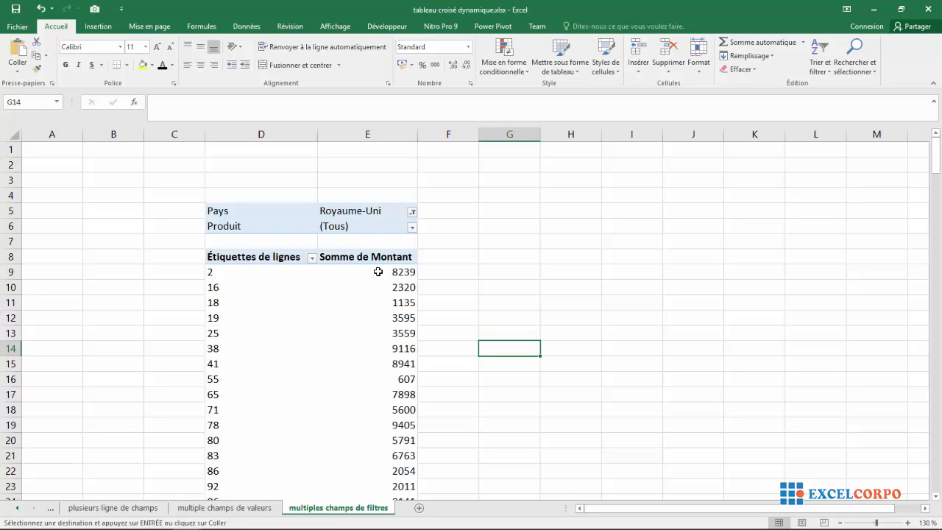
# Filter the pivot table's Produit field to Chou with multiple item selection enabled
pyautogui.moveTo(936, 169); pyautogui.dragTo(936, 118)
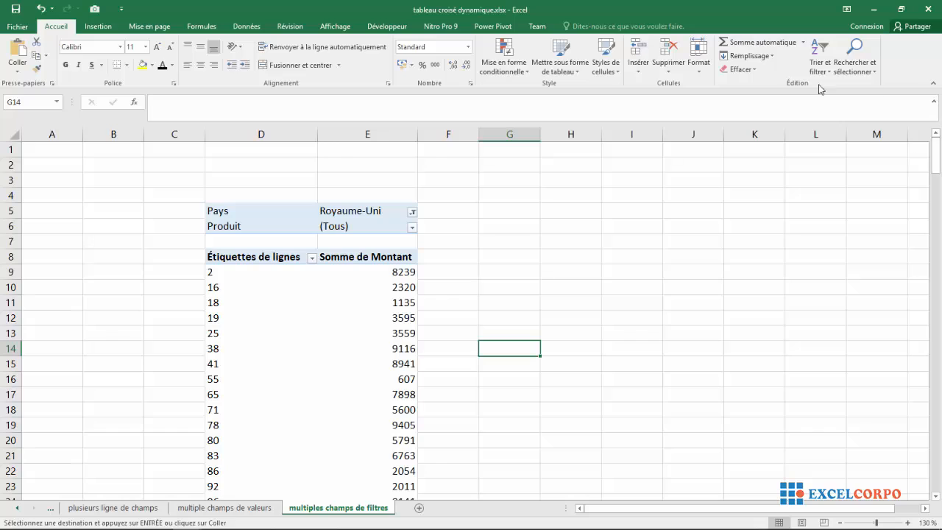
pyautogui.click(412, 228)
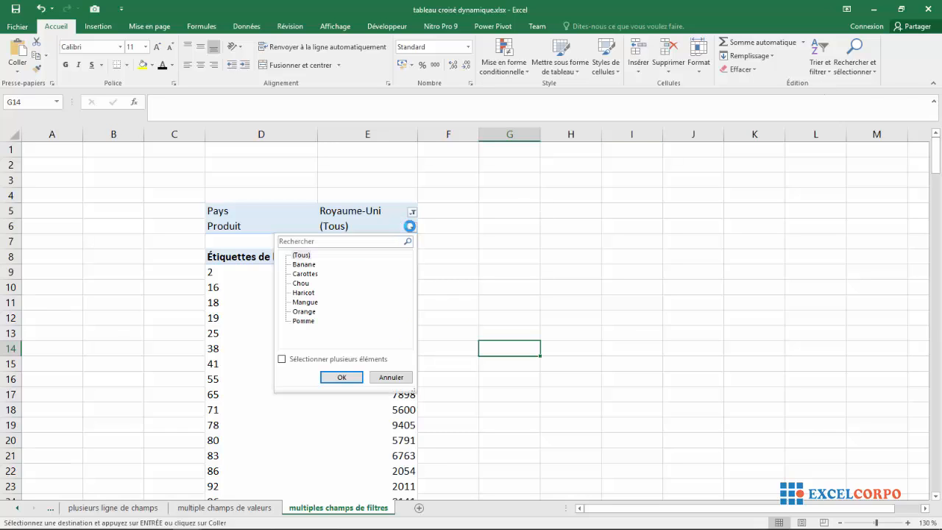
pyautogui.click(300, 284)
pyautogui.click(281, 359)
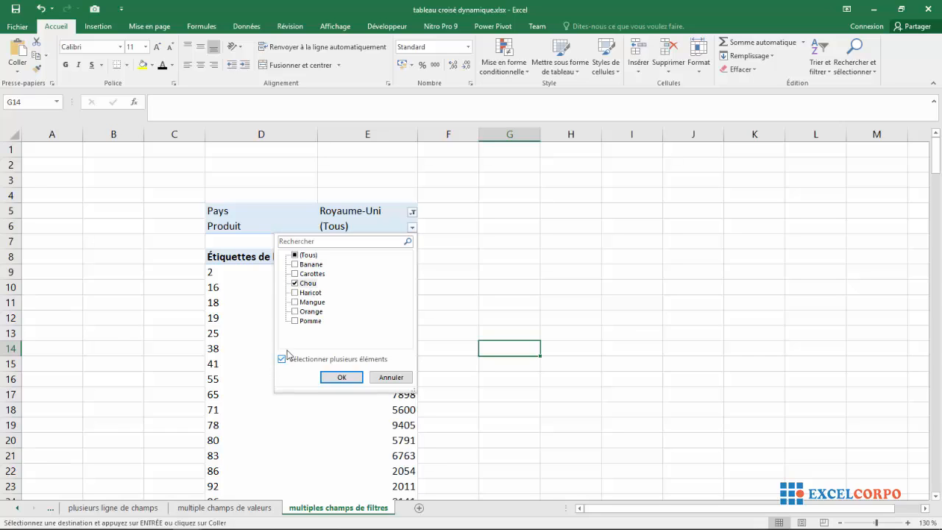
pyautogui.click(341, 377)
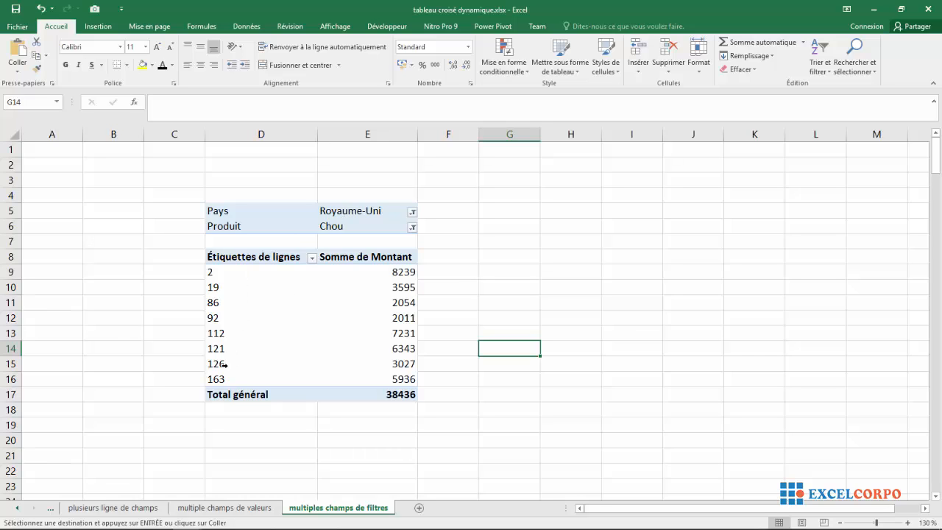
pyautogui.click(252, 277)
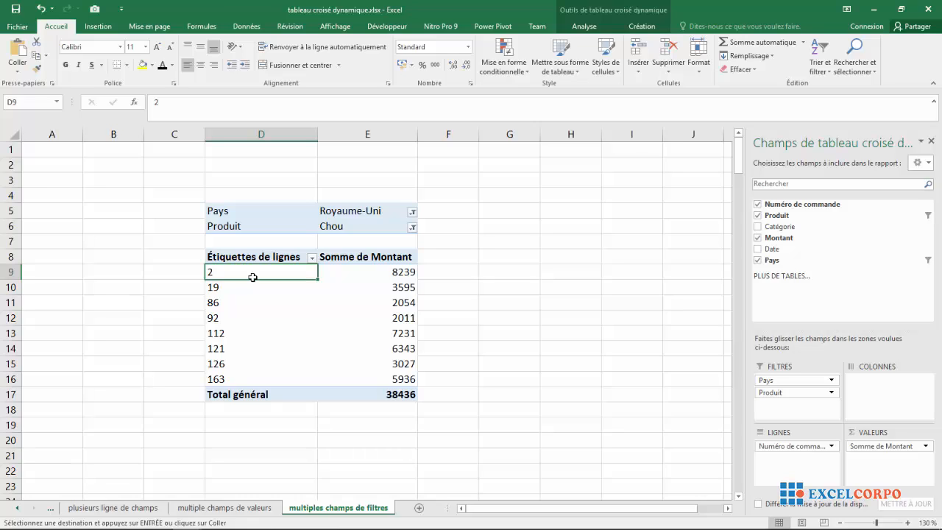
pyautogui.click(479, 241)
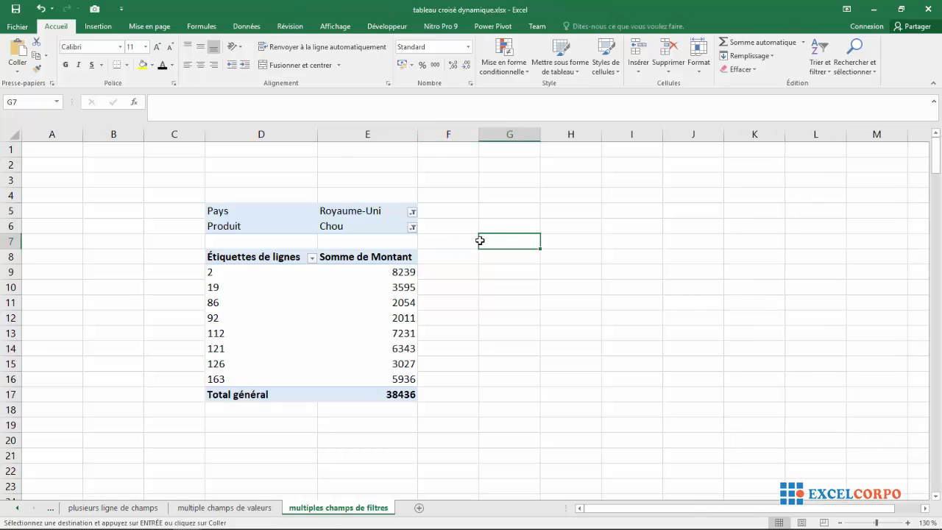